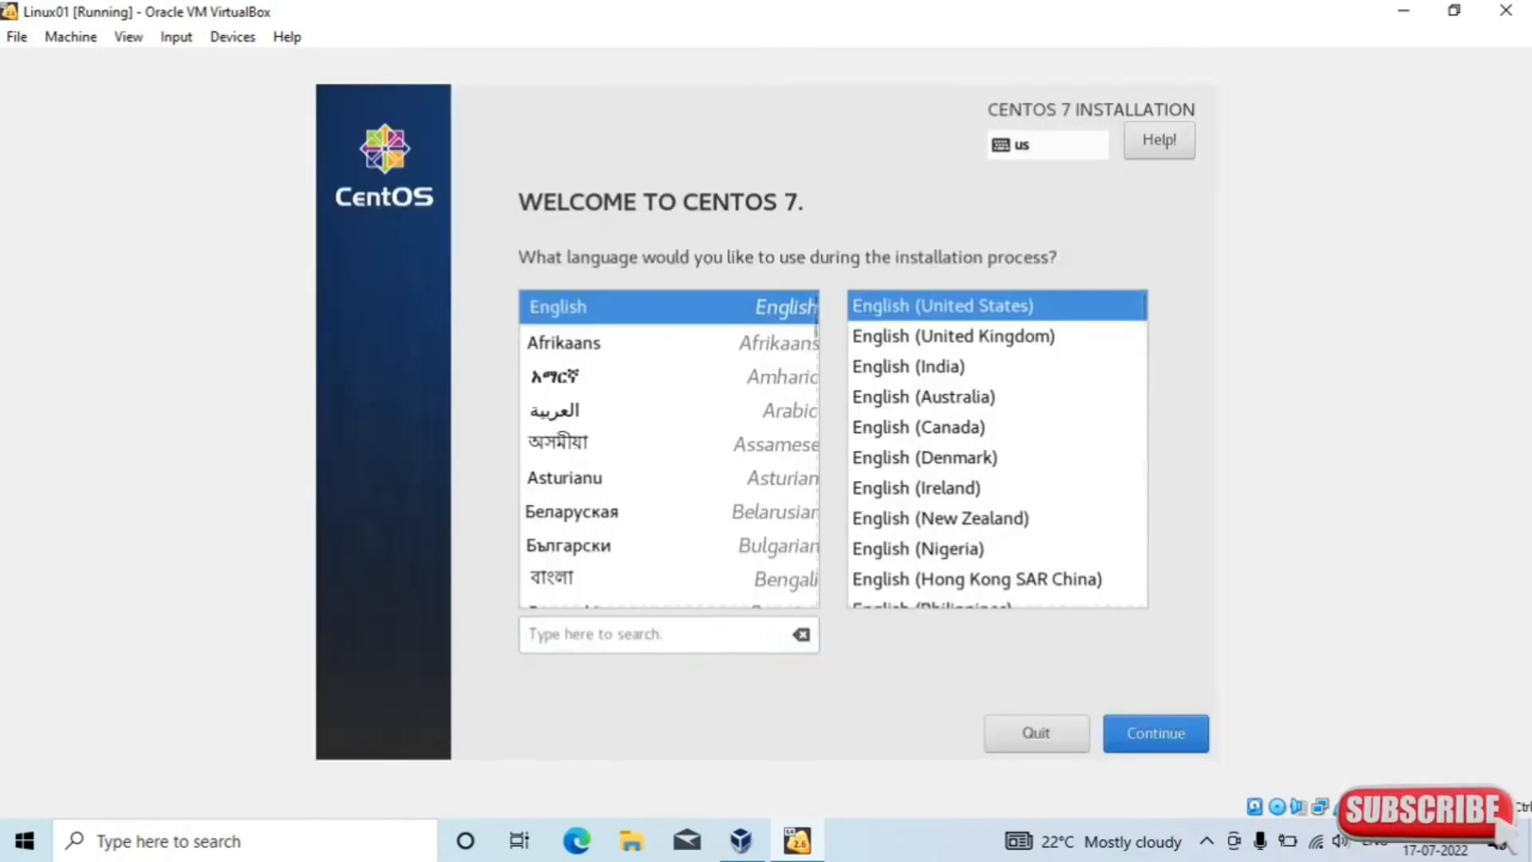
Choose English (India) as the installation language and continue to the installation summary
{"action": "left_click", "coordinate": [908, 366]}
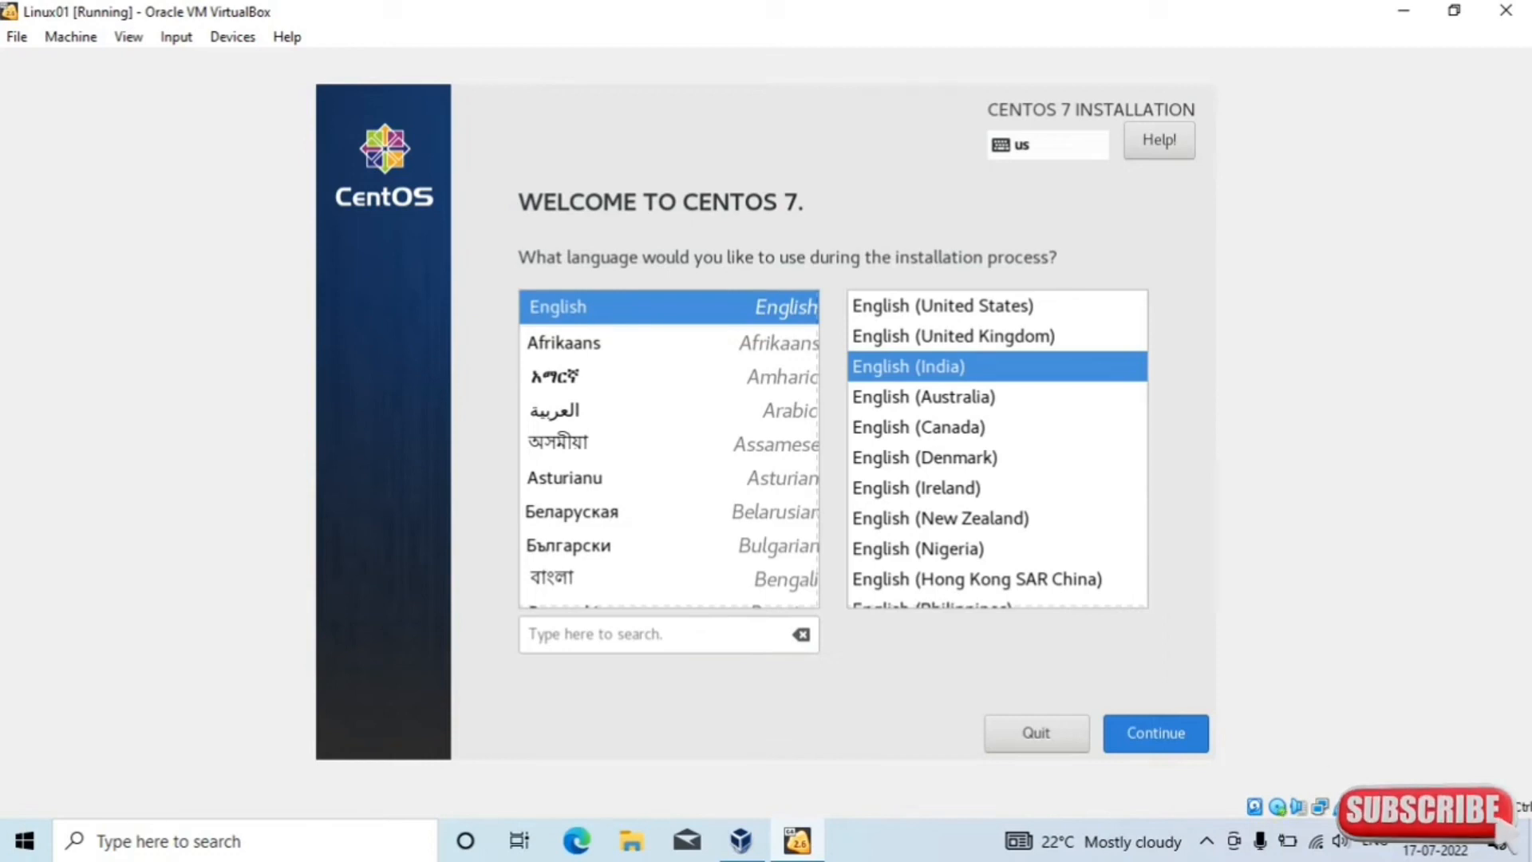
{"action": "key", "text": "Return"}
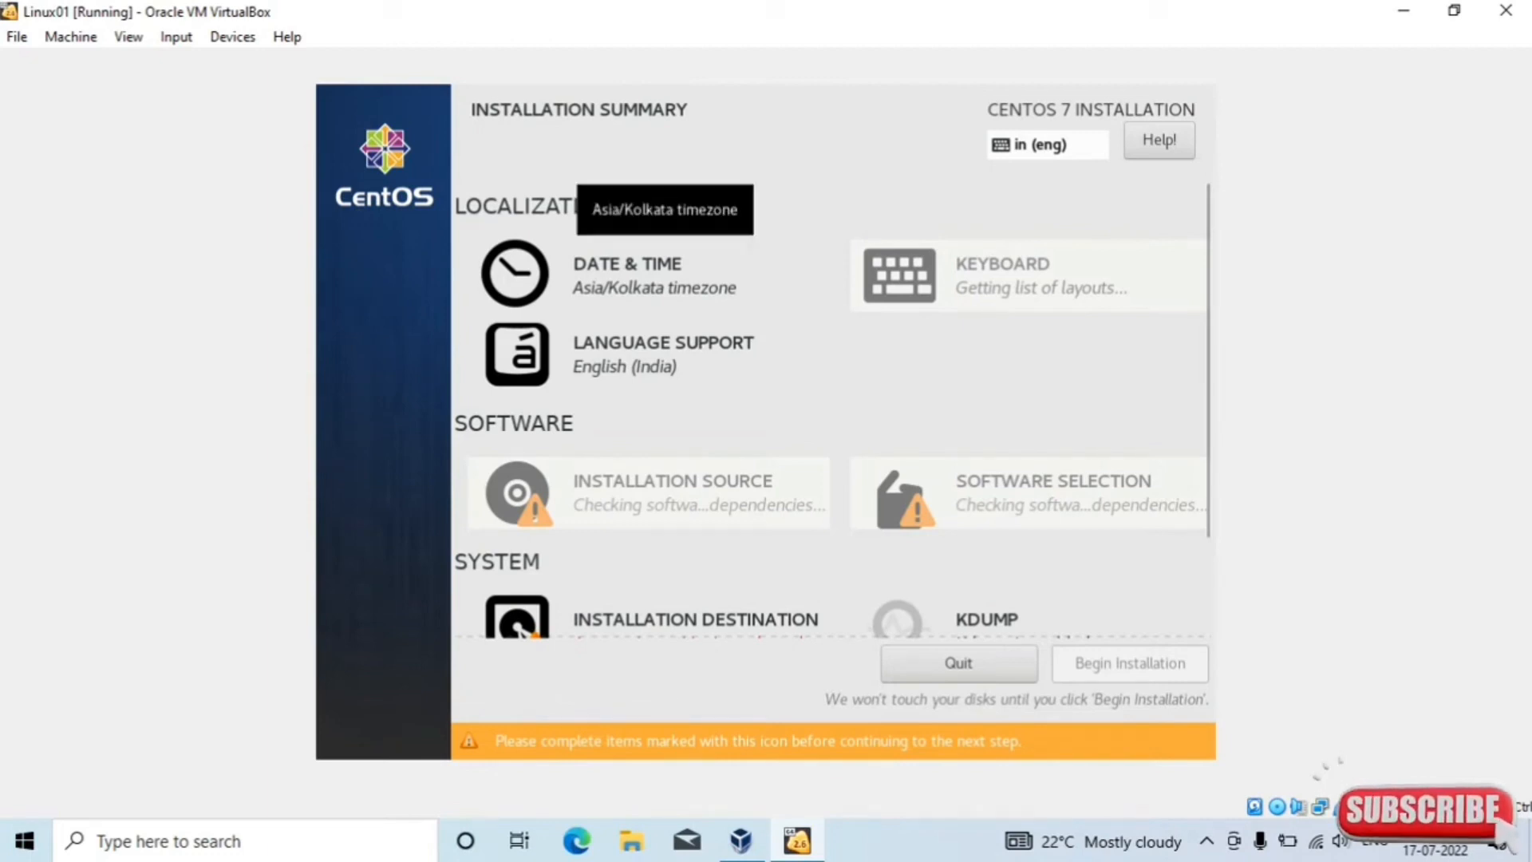
Review the date and time settings and the additional language support, keeping both as they are
{"action": "left_click", "coordinate": [630, 275]}
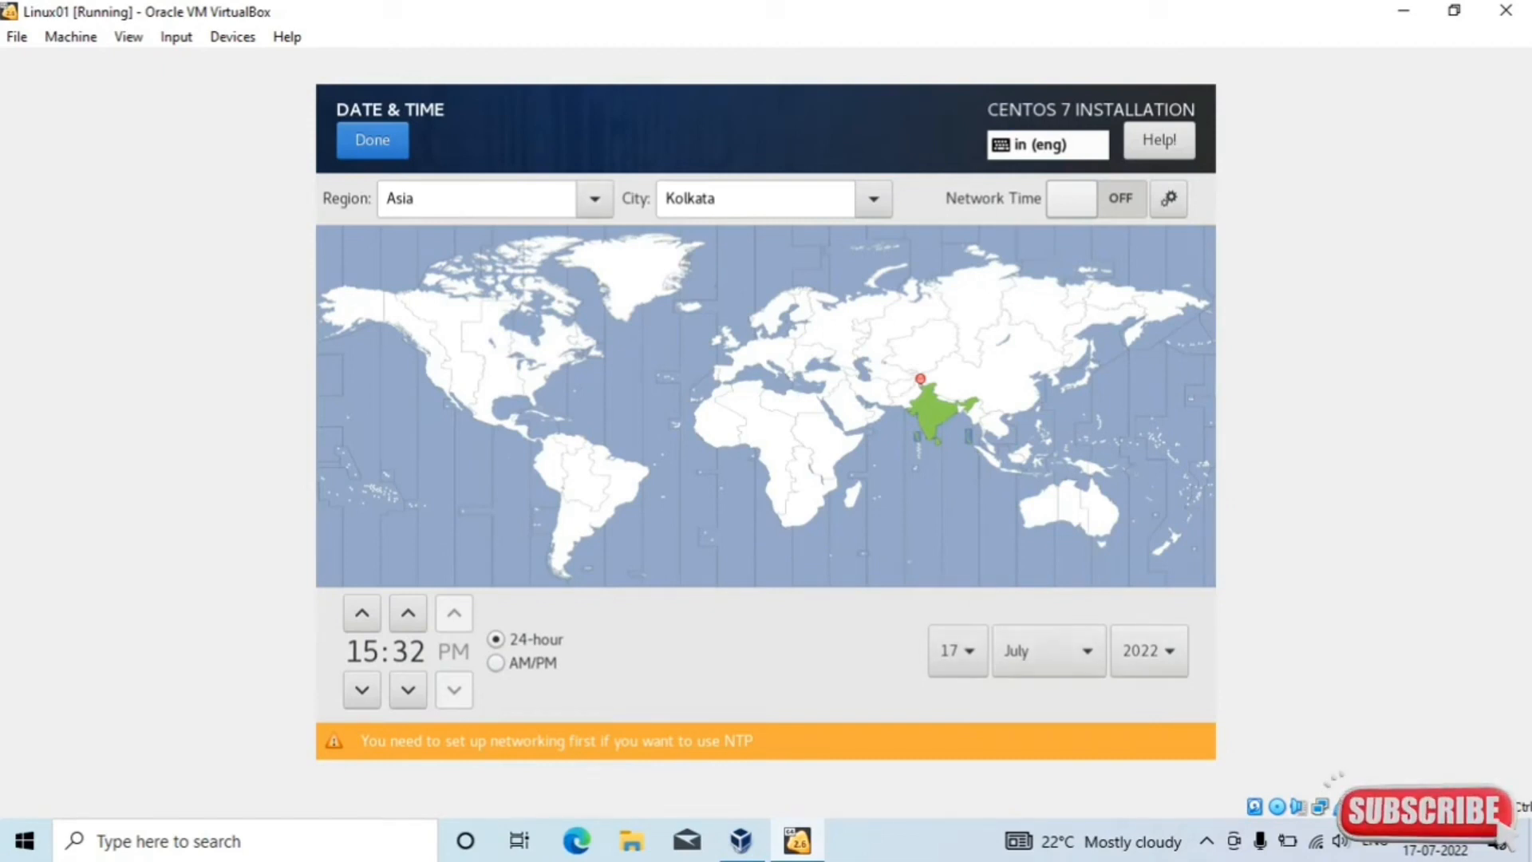
{"action": "left_click", "coordinate": [372, 140]}
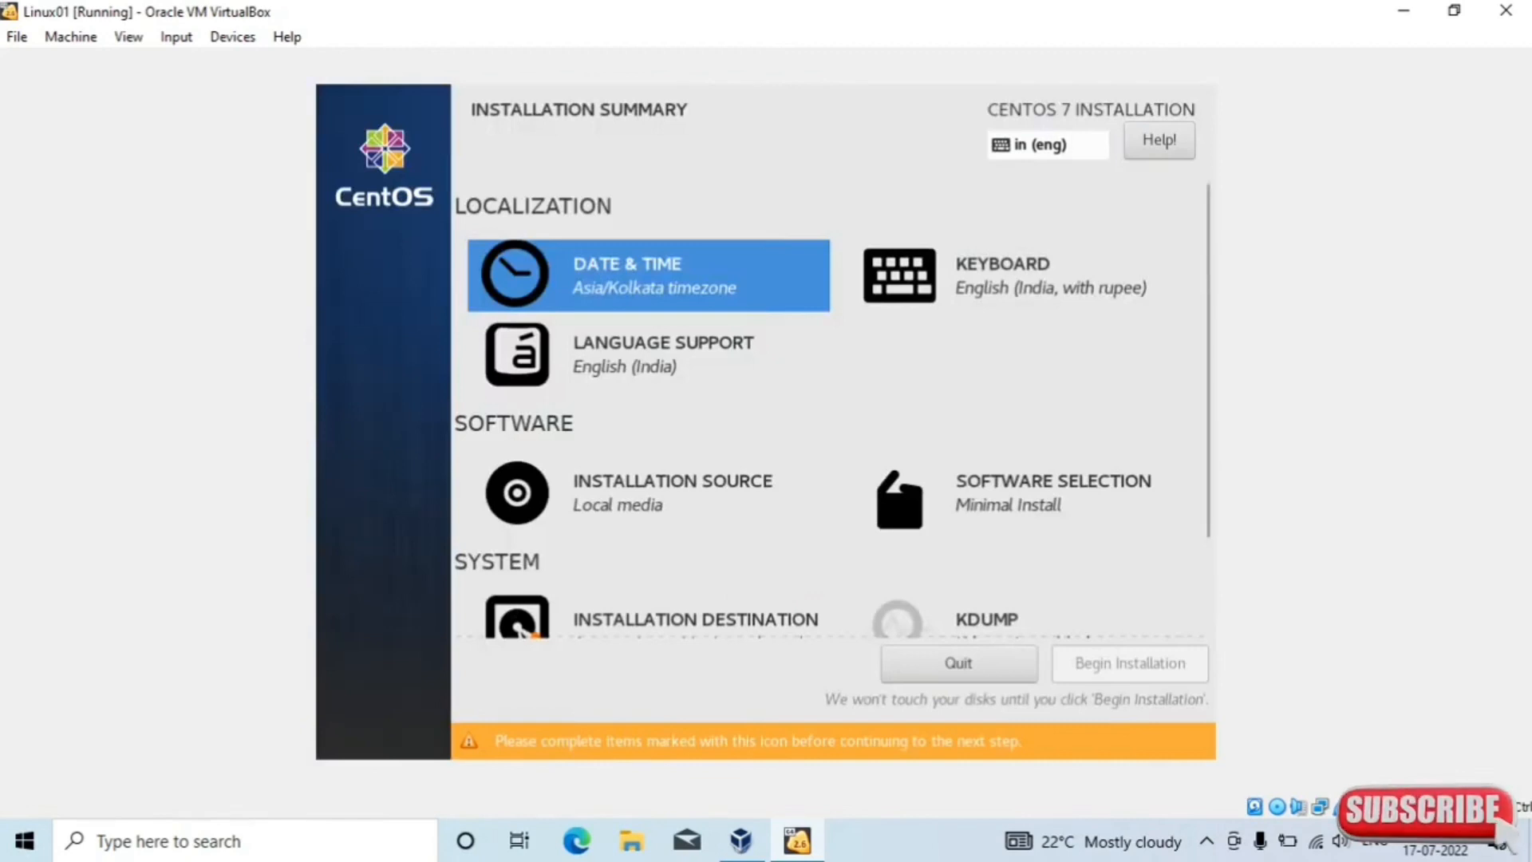
{"action": "left_click", "coordinate": [663, 355]}
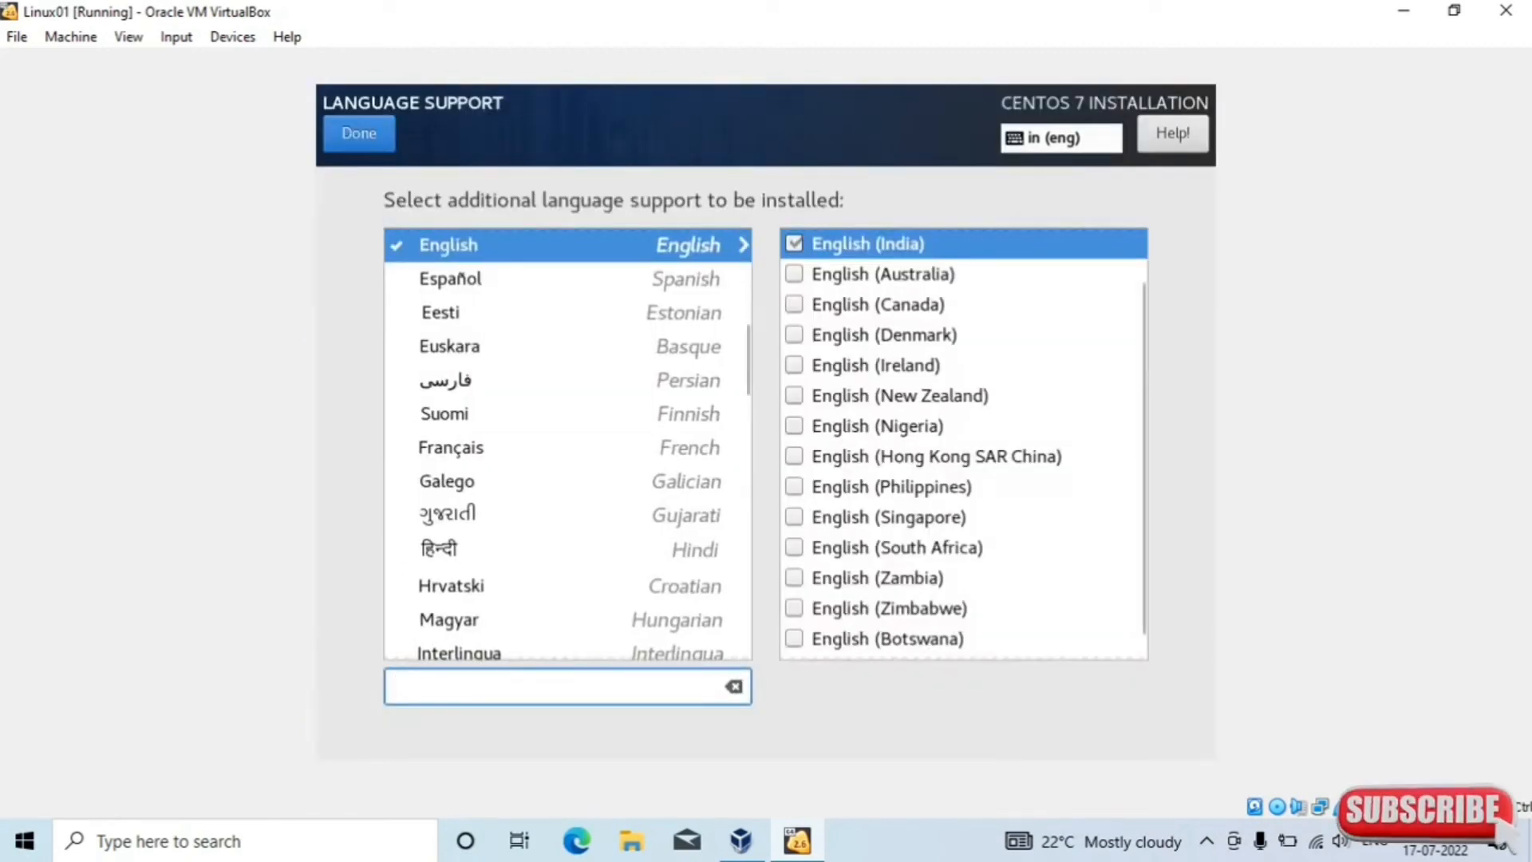
{"action": "left_click", "coordinate": [359, 133]}
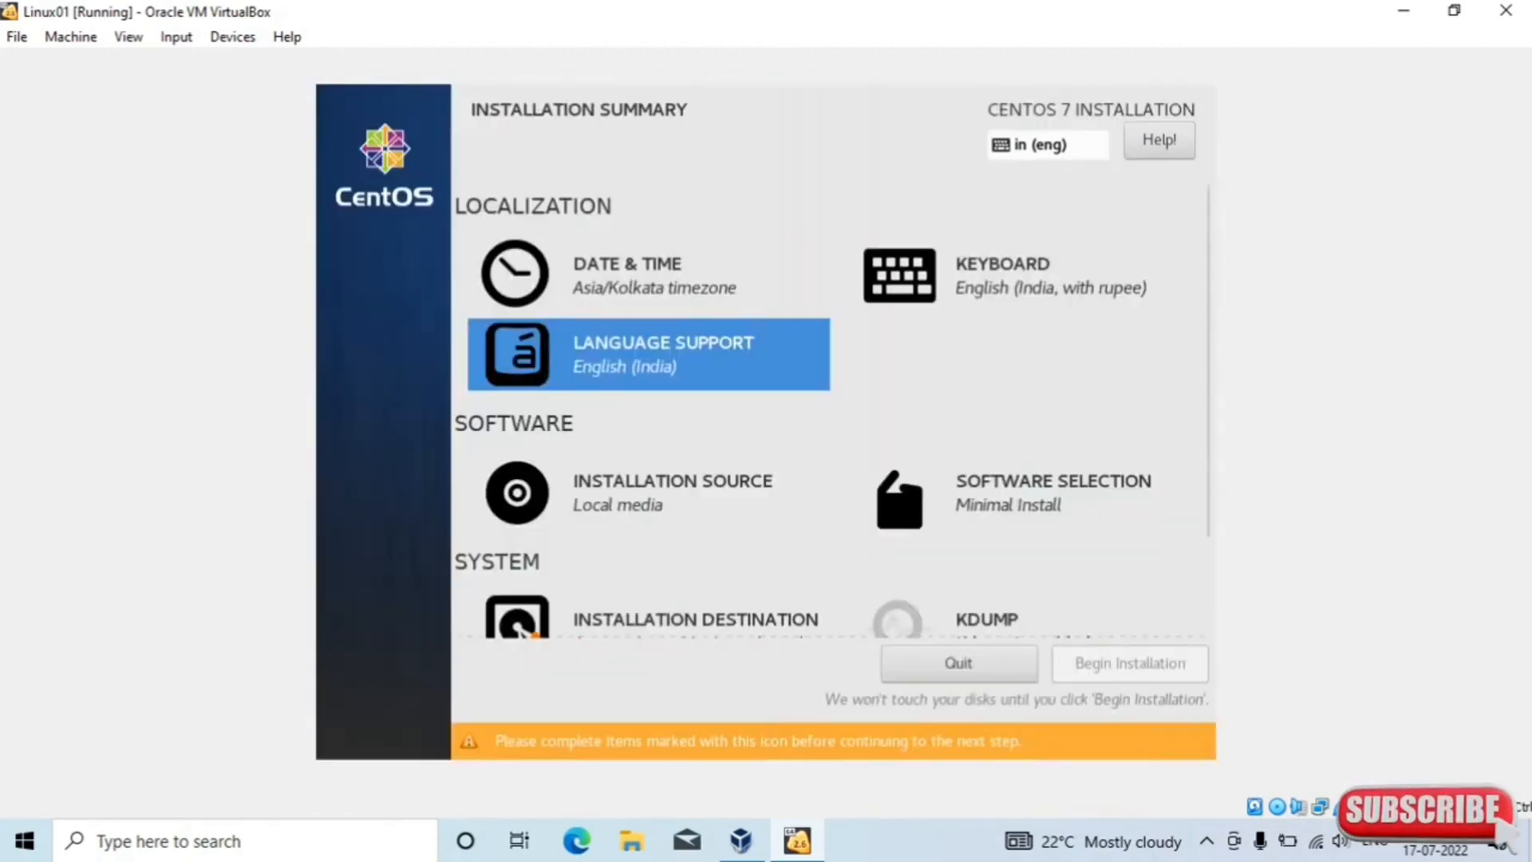
Review the installation source settings and keep the auto-detected installation media
{"action": "scroll", "coordinate": [830, 415], "scroll_direction": "down", "scroll_amount": 3}
{"action": "scroll", "coordinate": [830, 415], "scroll_direction": "up", "scroll_amount": 3}
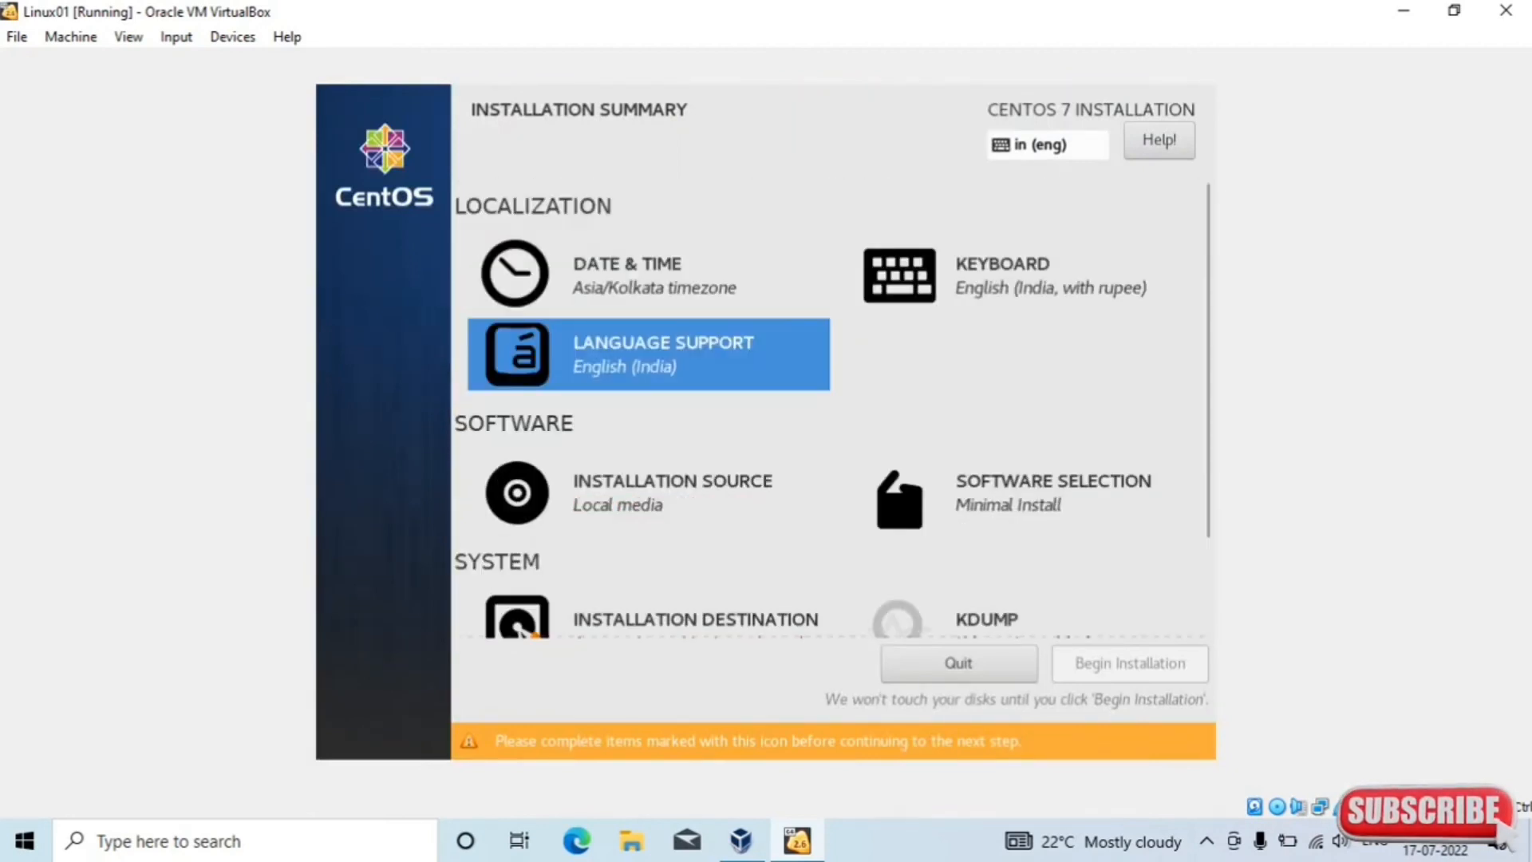
{"action": "scroll", "coordinate": [638, 439], "scroll_direction": "down", "scroll_amount": 1}
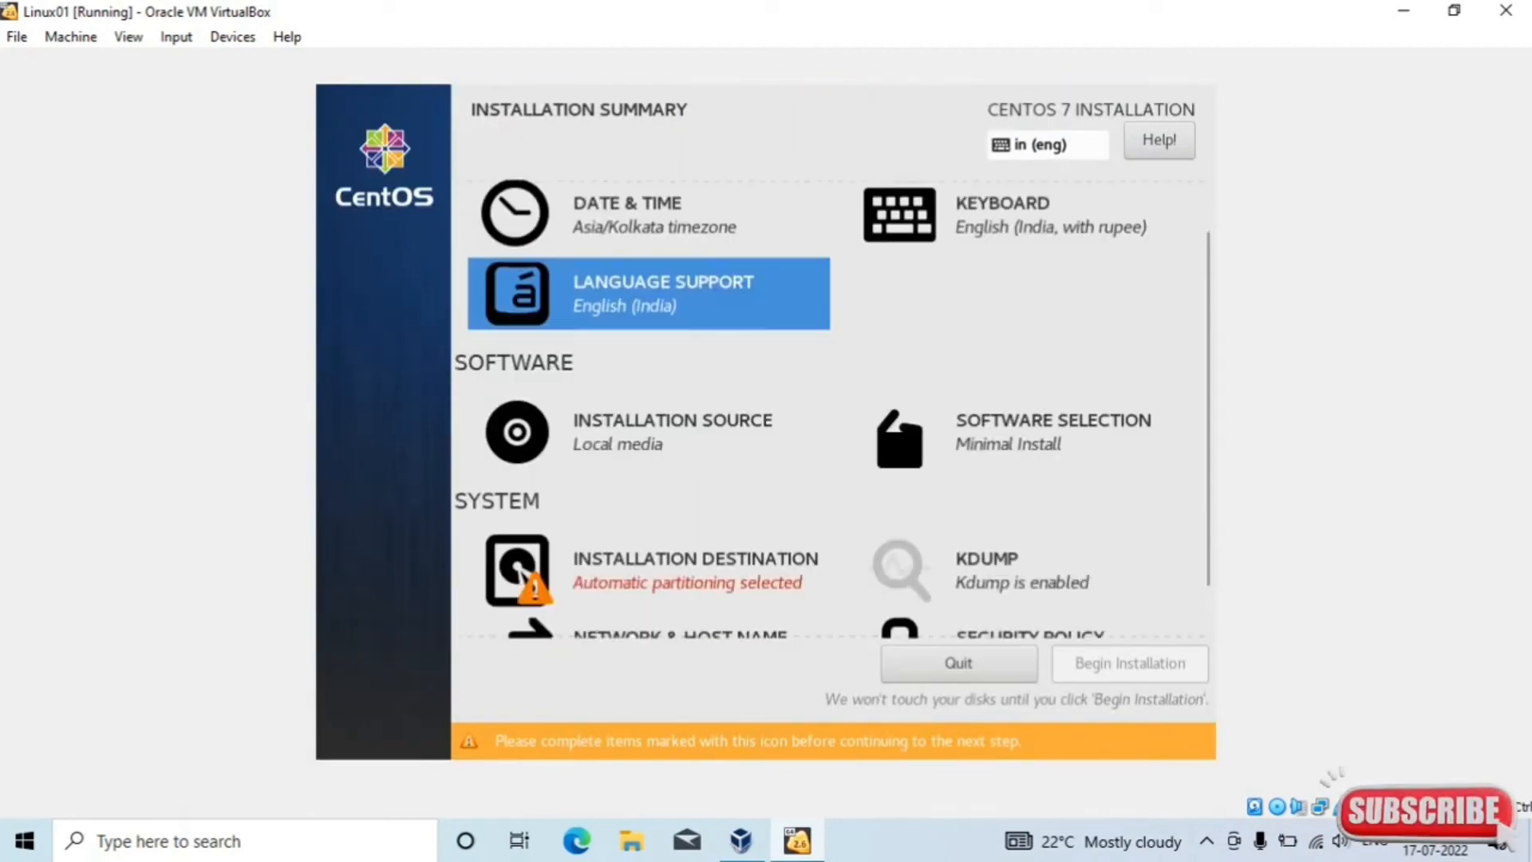
{"action": "left_click", "coordinate": [638, 435]}
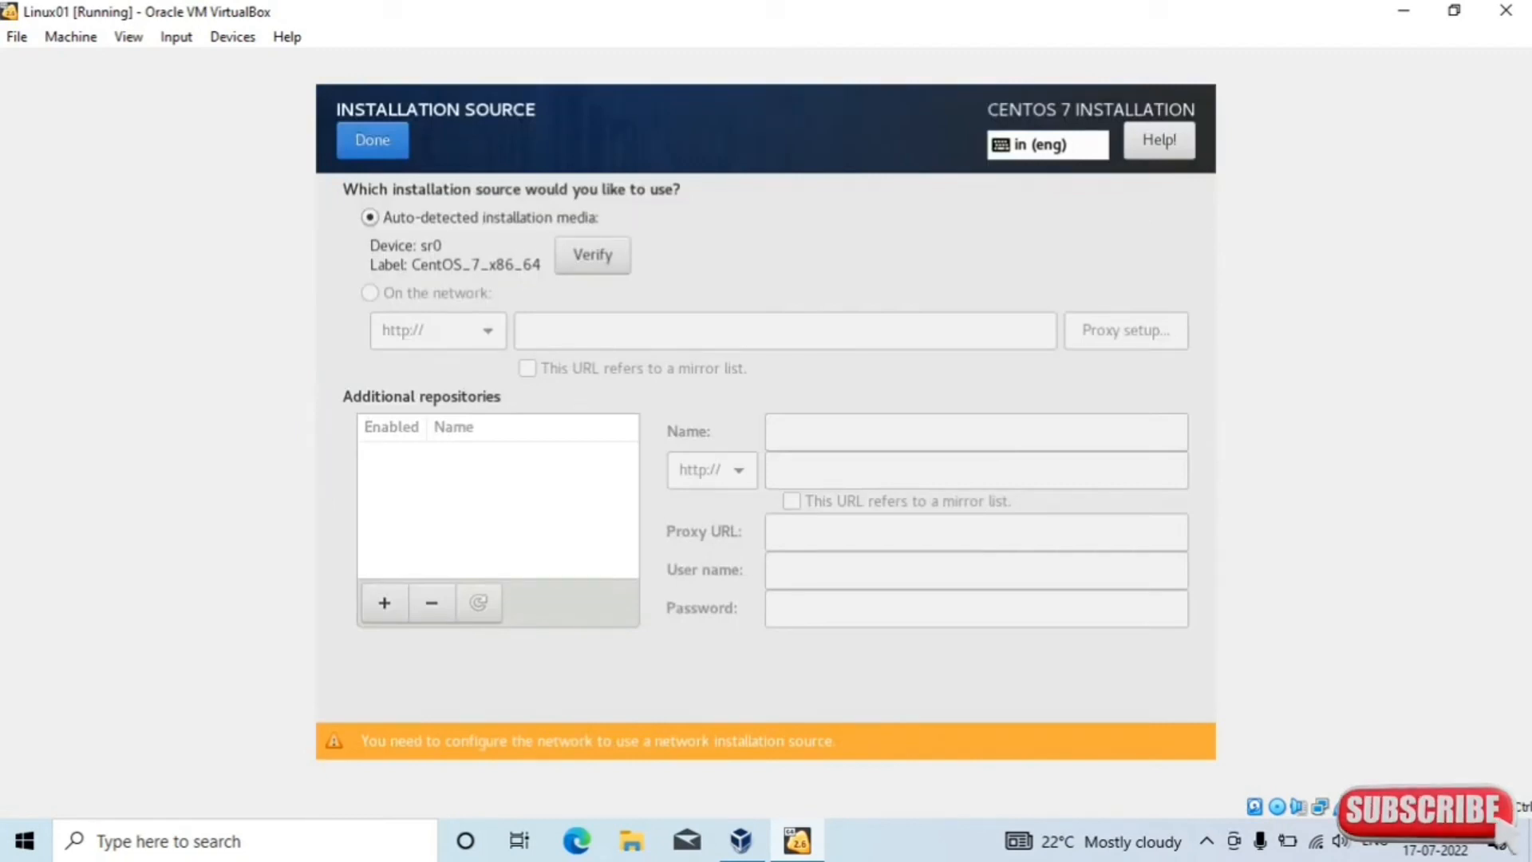
{"action": "left_click", "coordinate": [372, 140]}
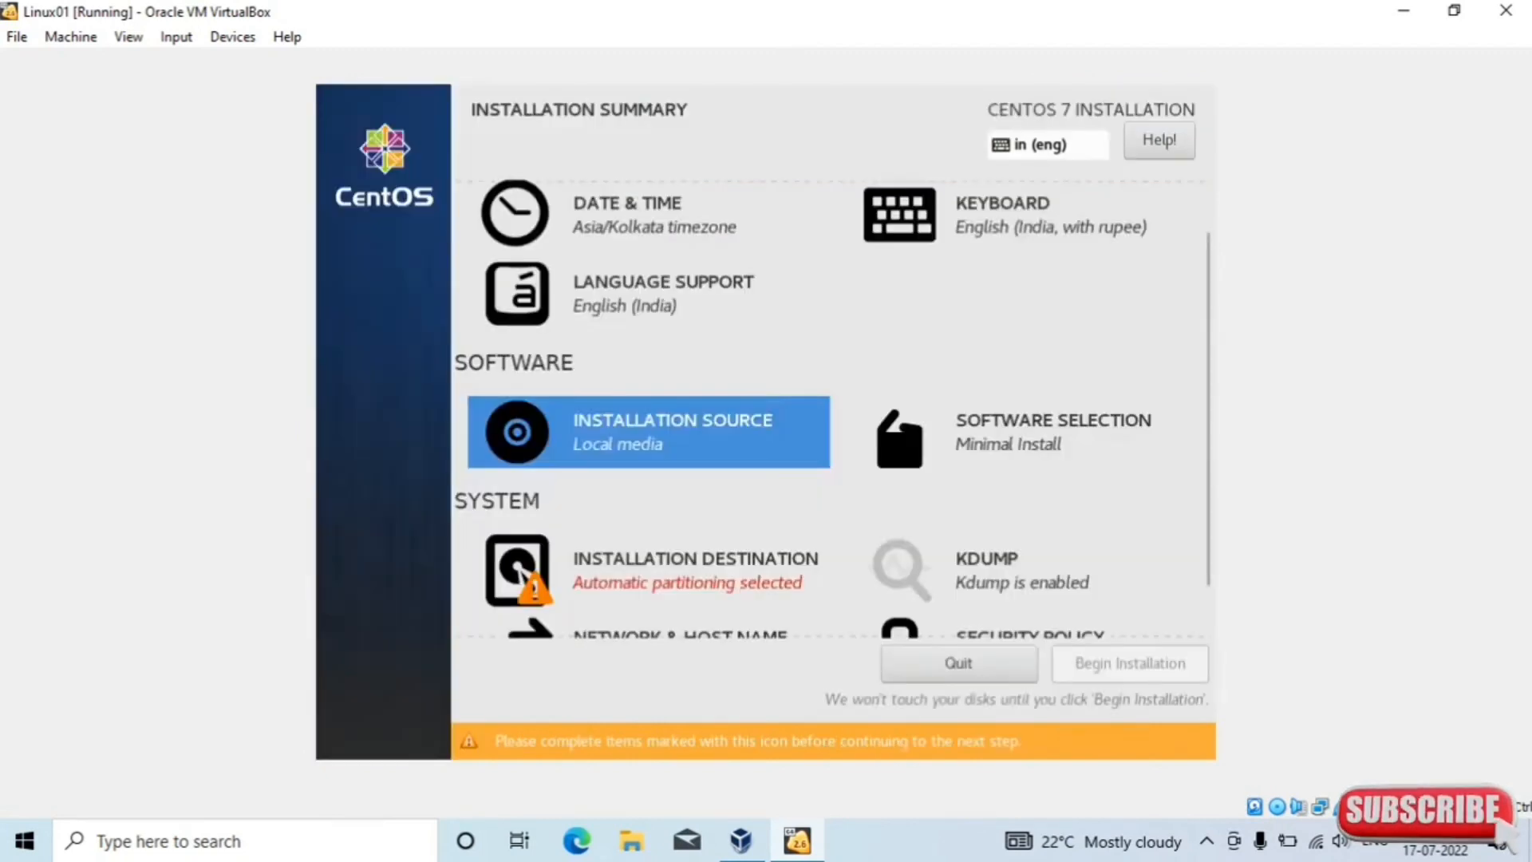
Toggle the ATA VBOX HARDDISK selection in the installation destination settings and return to the summary with automatic partitioning kept
{"action": "left_click", "coordinate": [519, 510]}
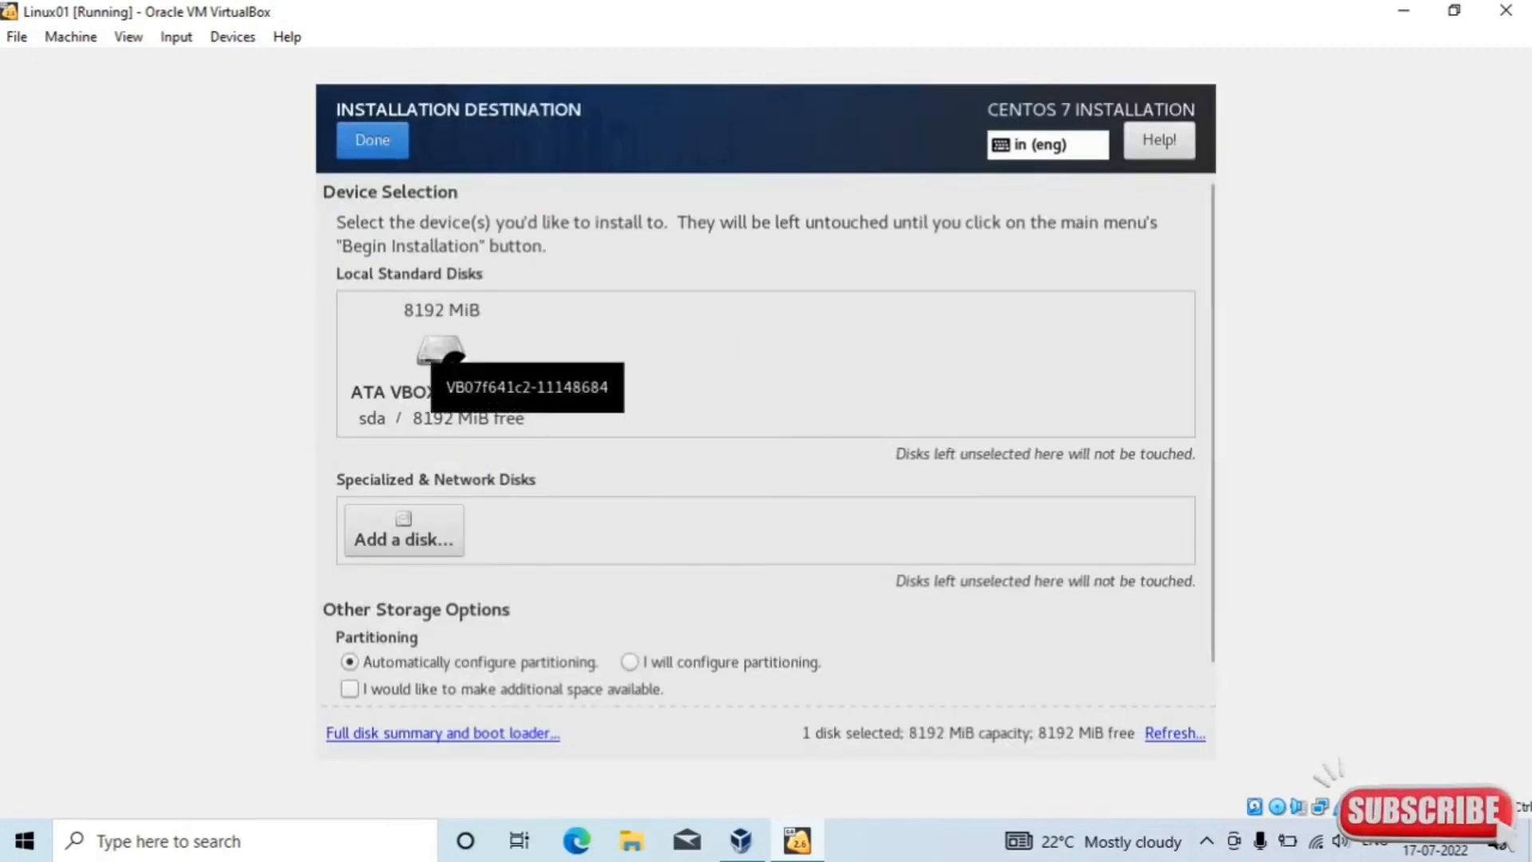
{"action": "left_click", "coordinate": [442, 351]}
{"action": "scroll", "coordinate": [766, 423], "scroll_direction": "down", "scroll_amount": 2}
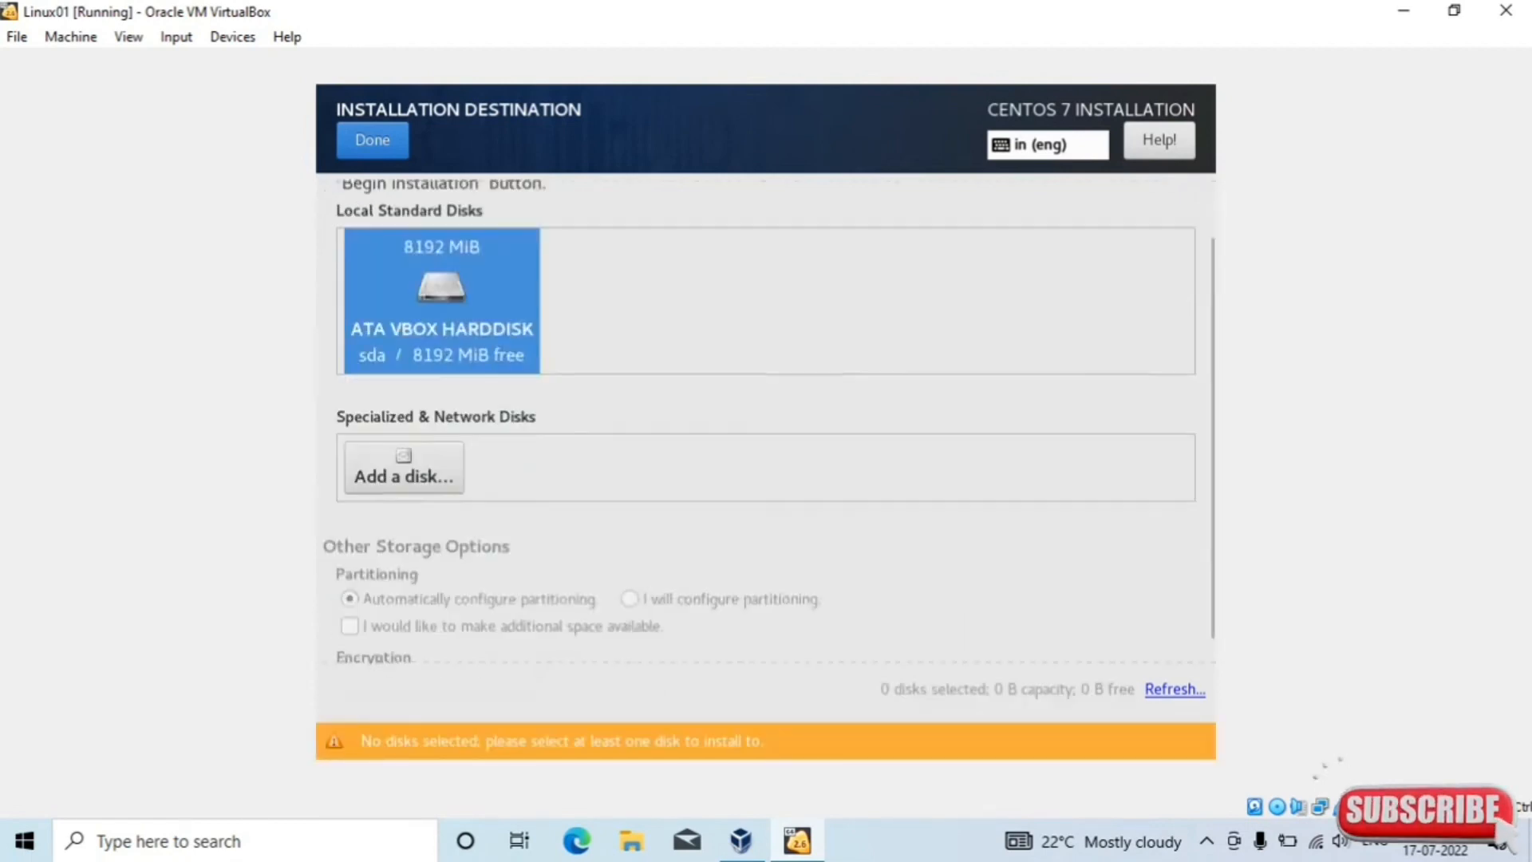
{"action": "left_click", "coordinate": [373, 141]}
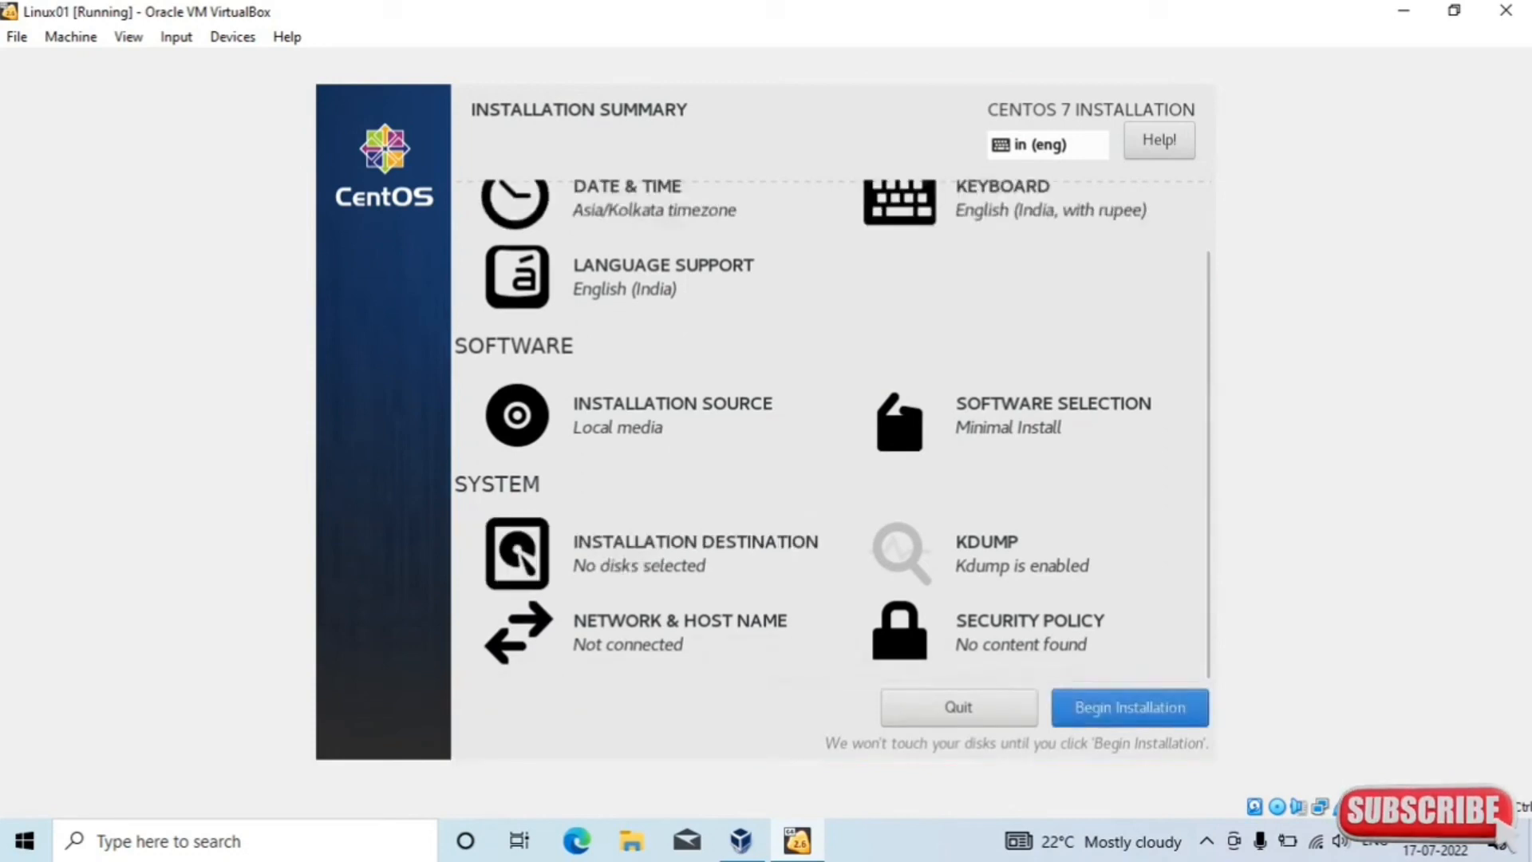
Turn on the Ethernet (enp0s3) connection and apply linux01 as the host name
{"action": "left_click", "coordinate": [679, 631]}
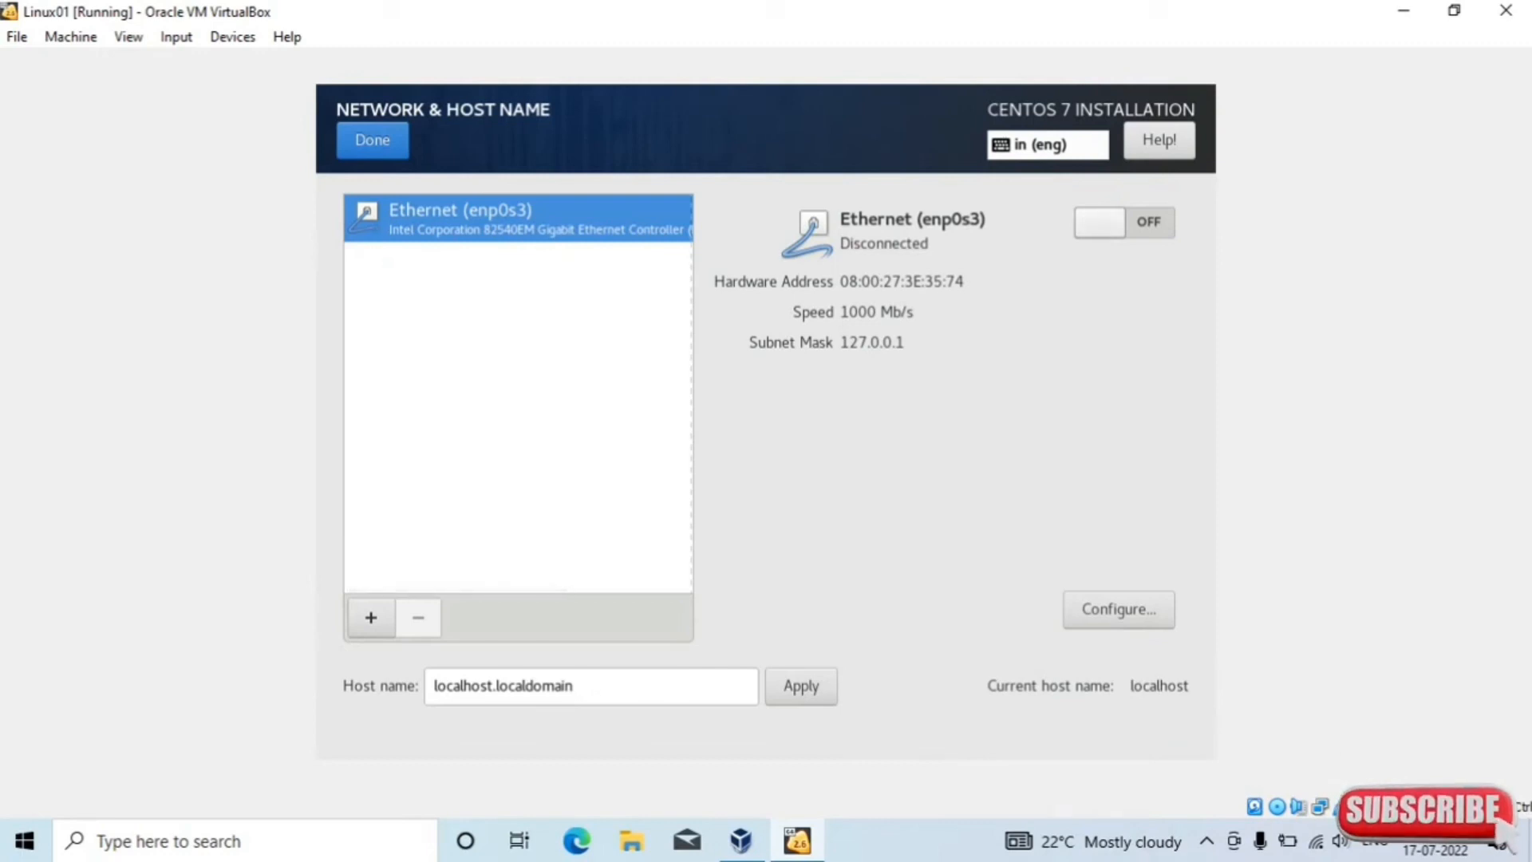
{"action": "left_click", "coordinate": [1124, 222]}
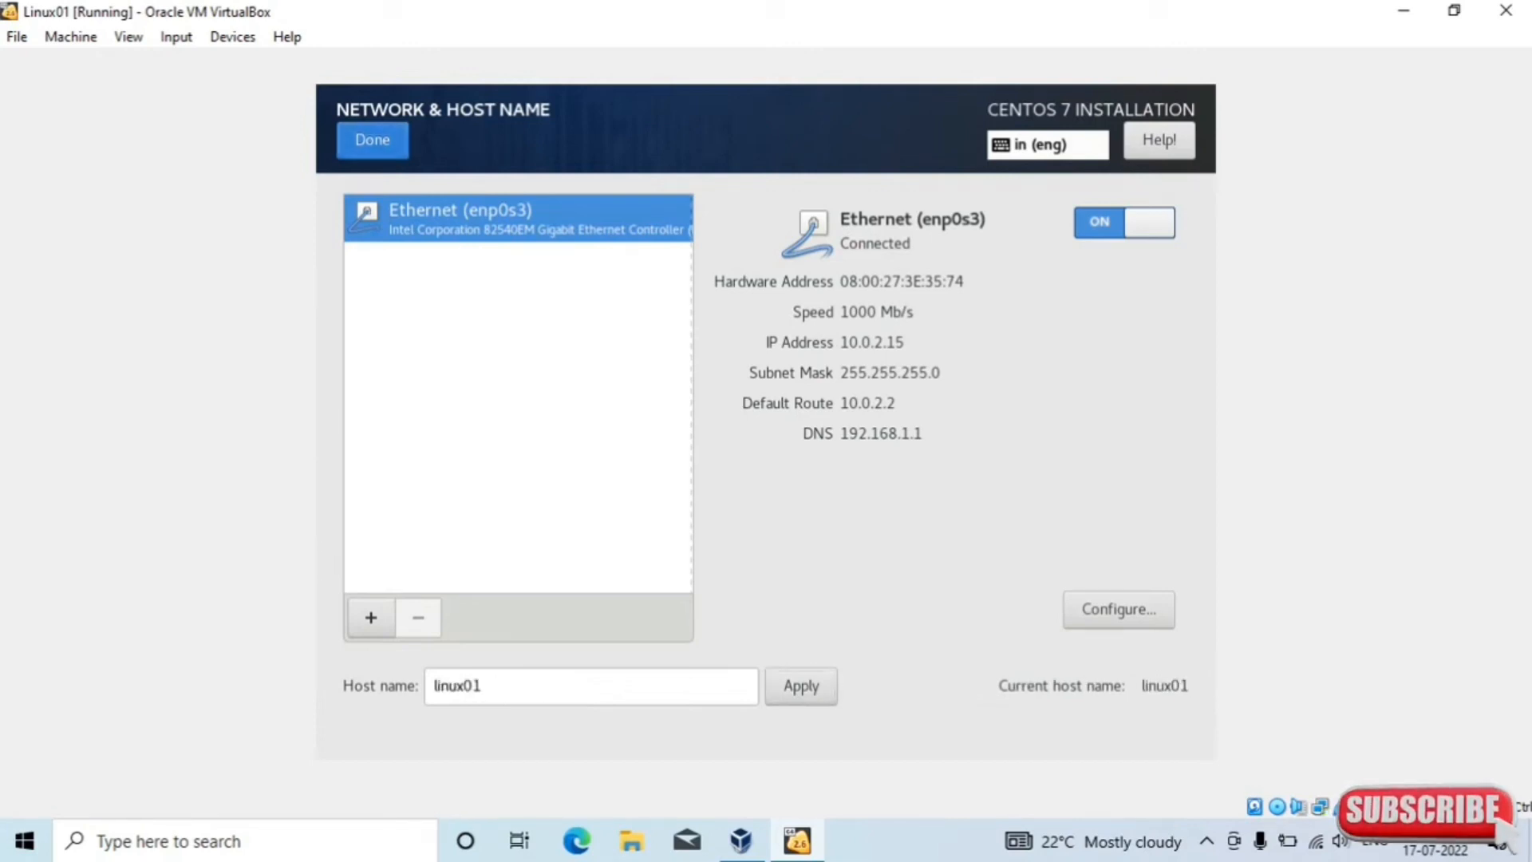
{"action": "left_click", "coordinate": [372, 140]}
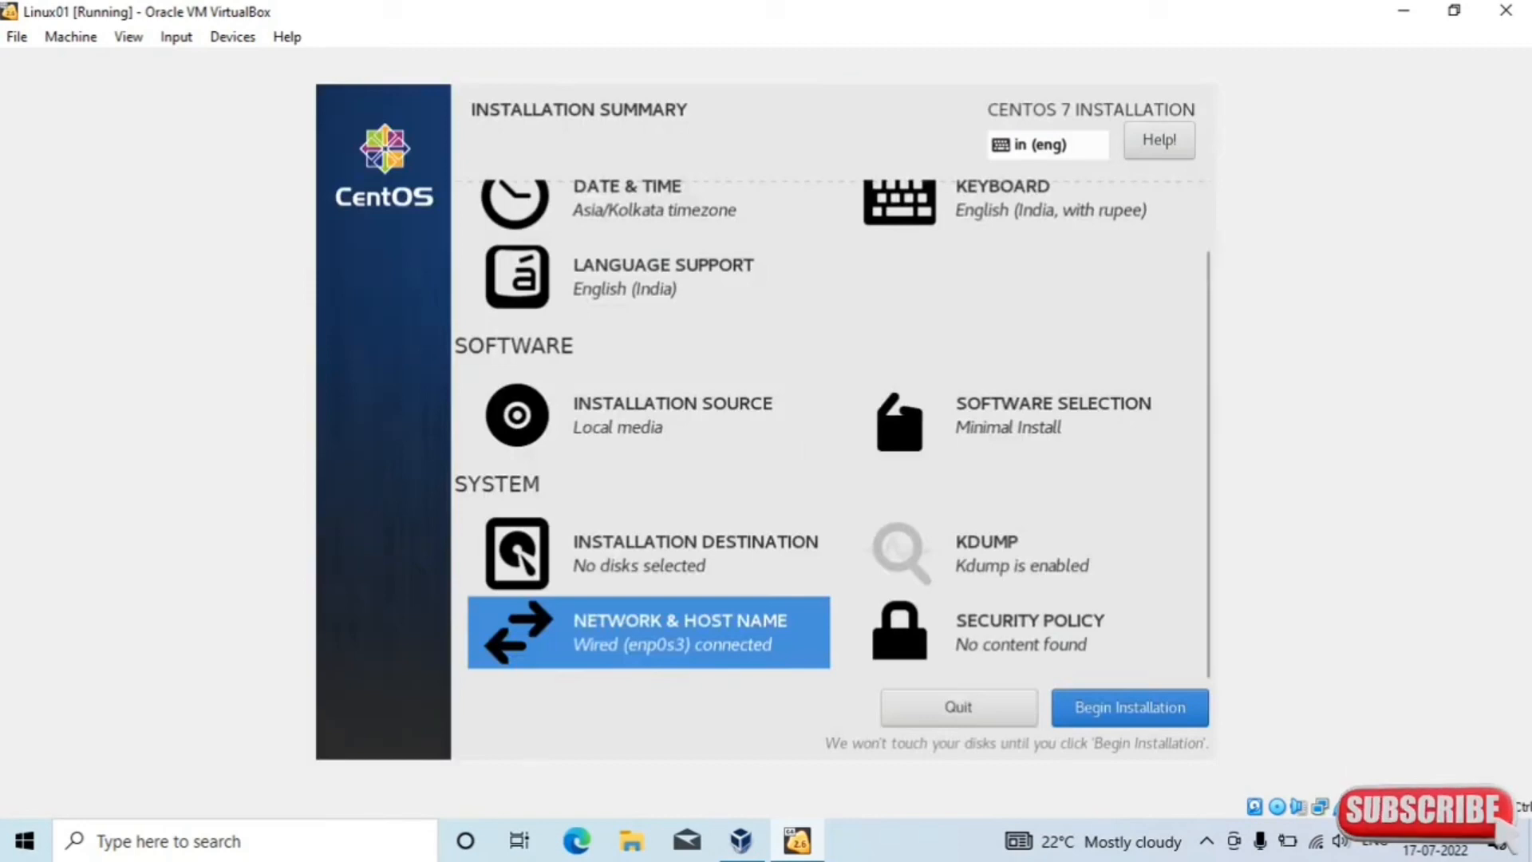
Set the software selection to the Server with GUI base environment, browsing its add-ons without choosing any
{"action": "scroll", "coordinate": [833, 431], "scroll_direction": "up", "scroll_amount": 2}
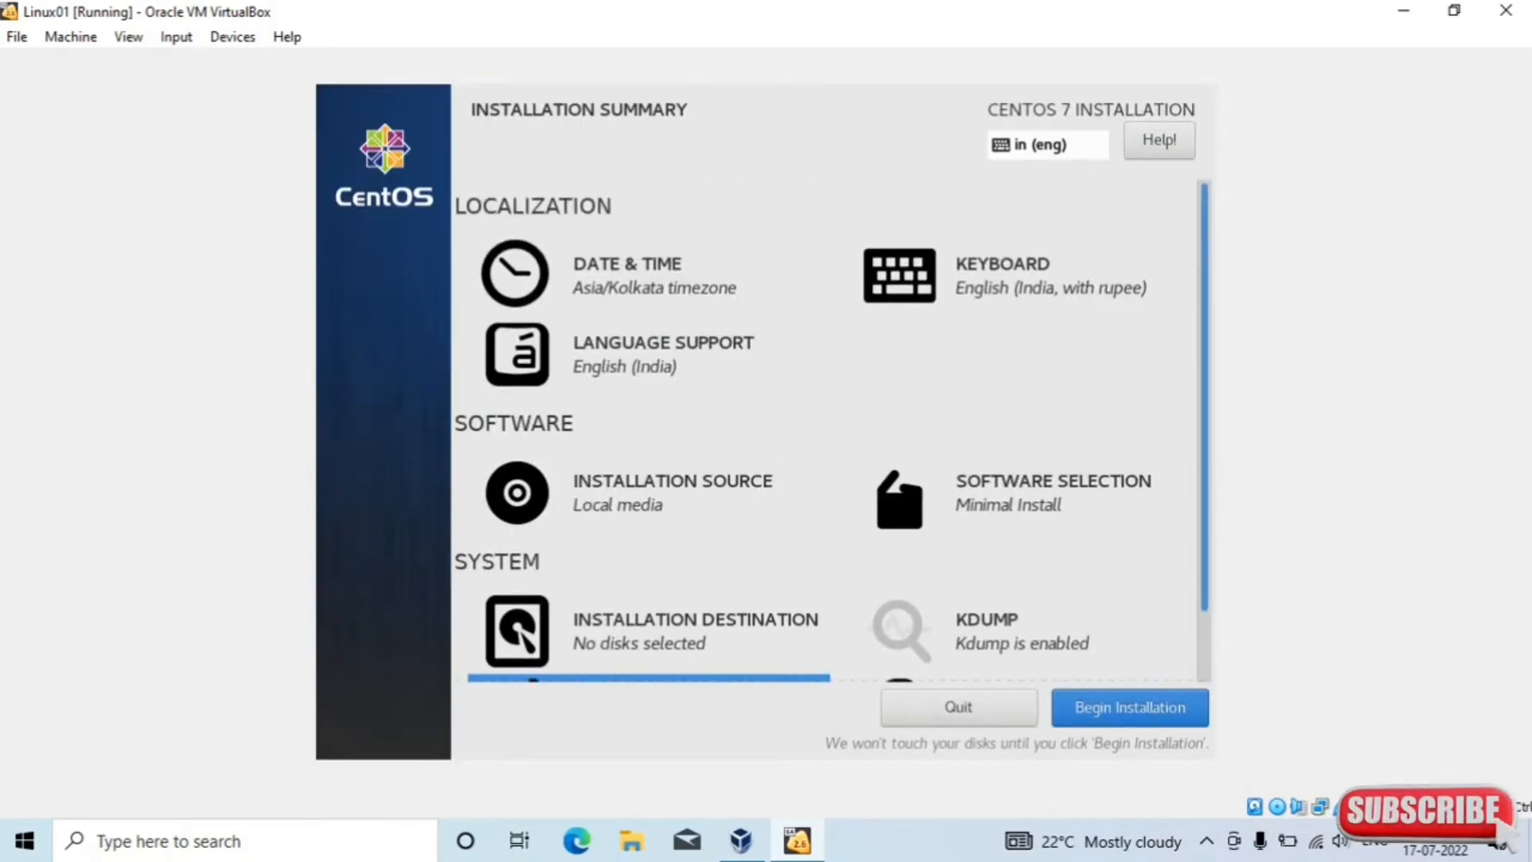
{"action": "scroll", "coordinate": [832, 433], "scroll_direction": "down", "scroll_amount": 2}
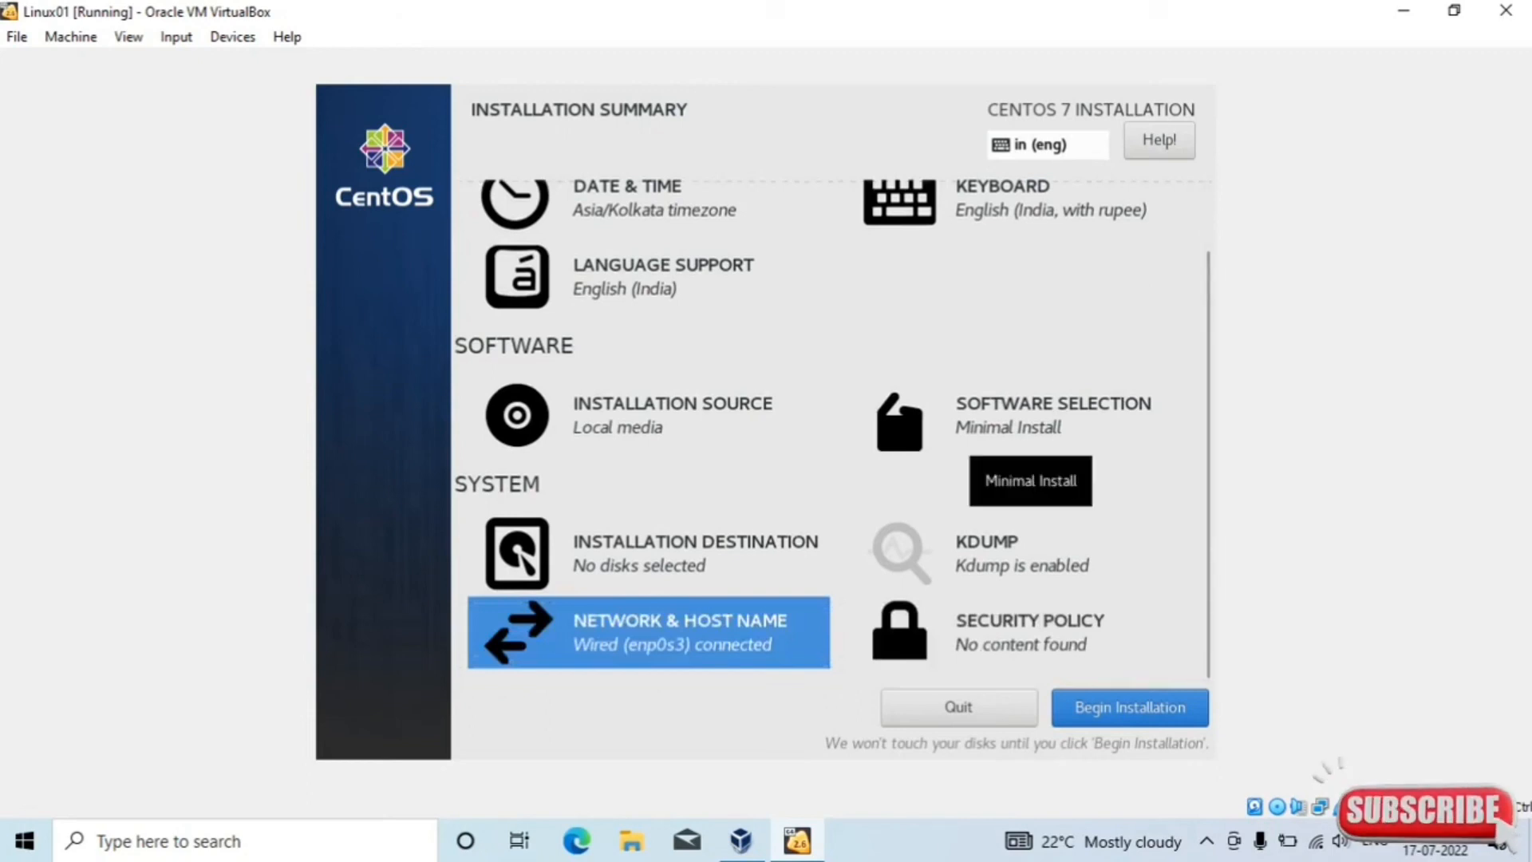
{"action": "left_click", "coordinate": [1007, 427]}
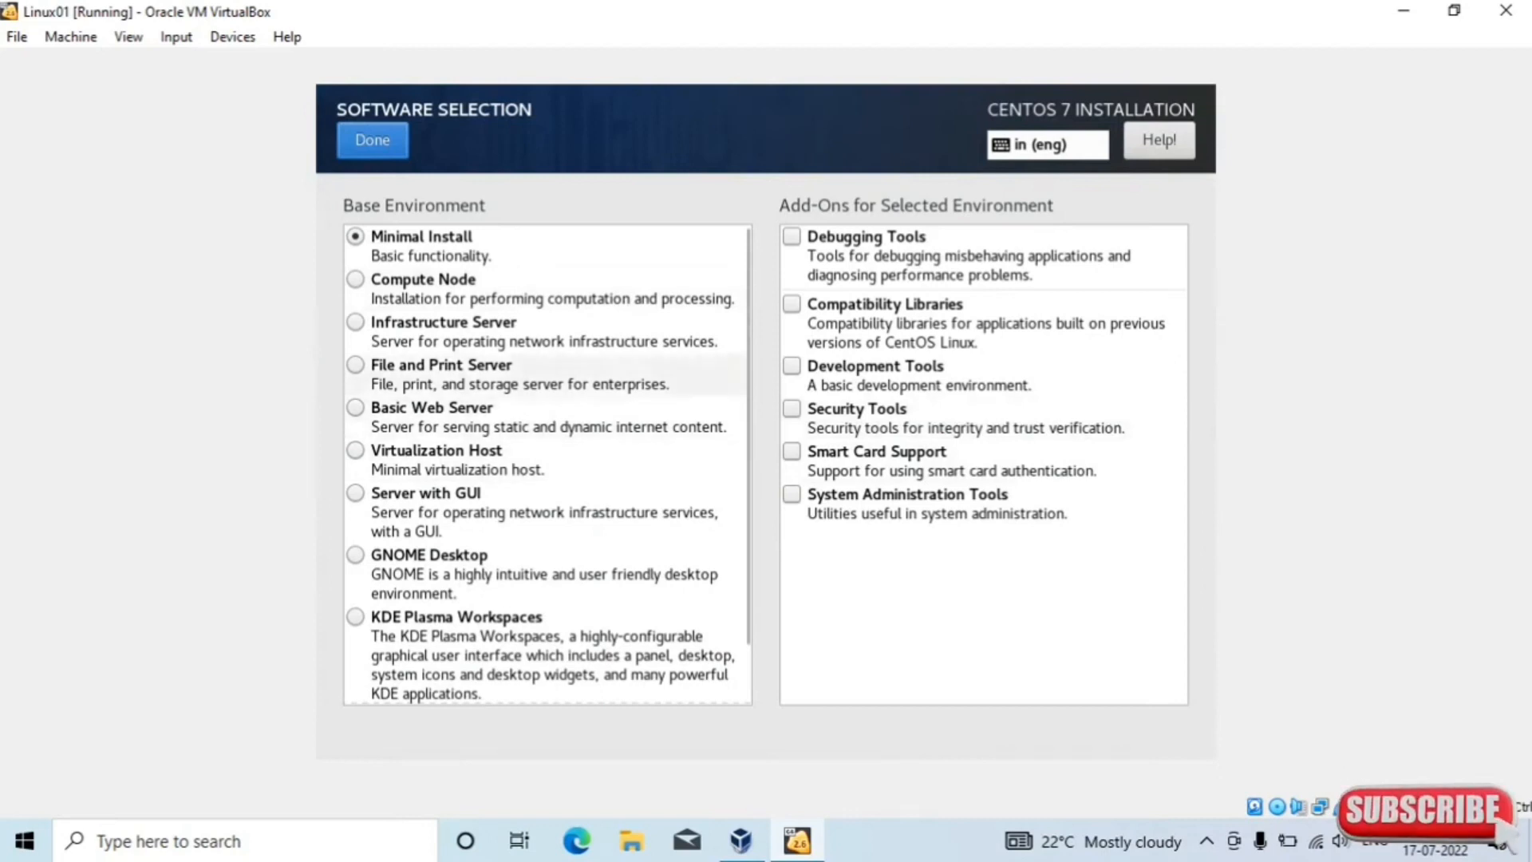
{"action": "scroll", "coordinate": [546, 463], "scroll_direction": "down", "scroll_amount": 2}
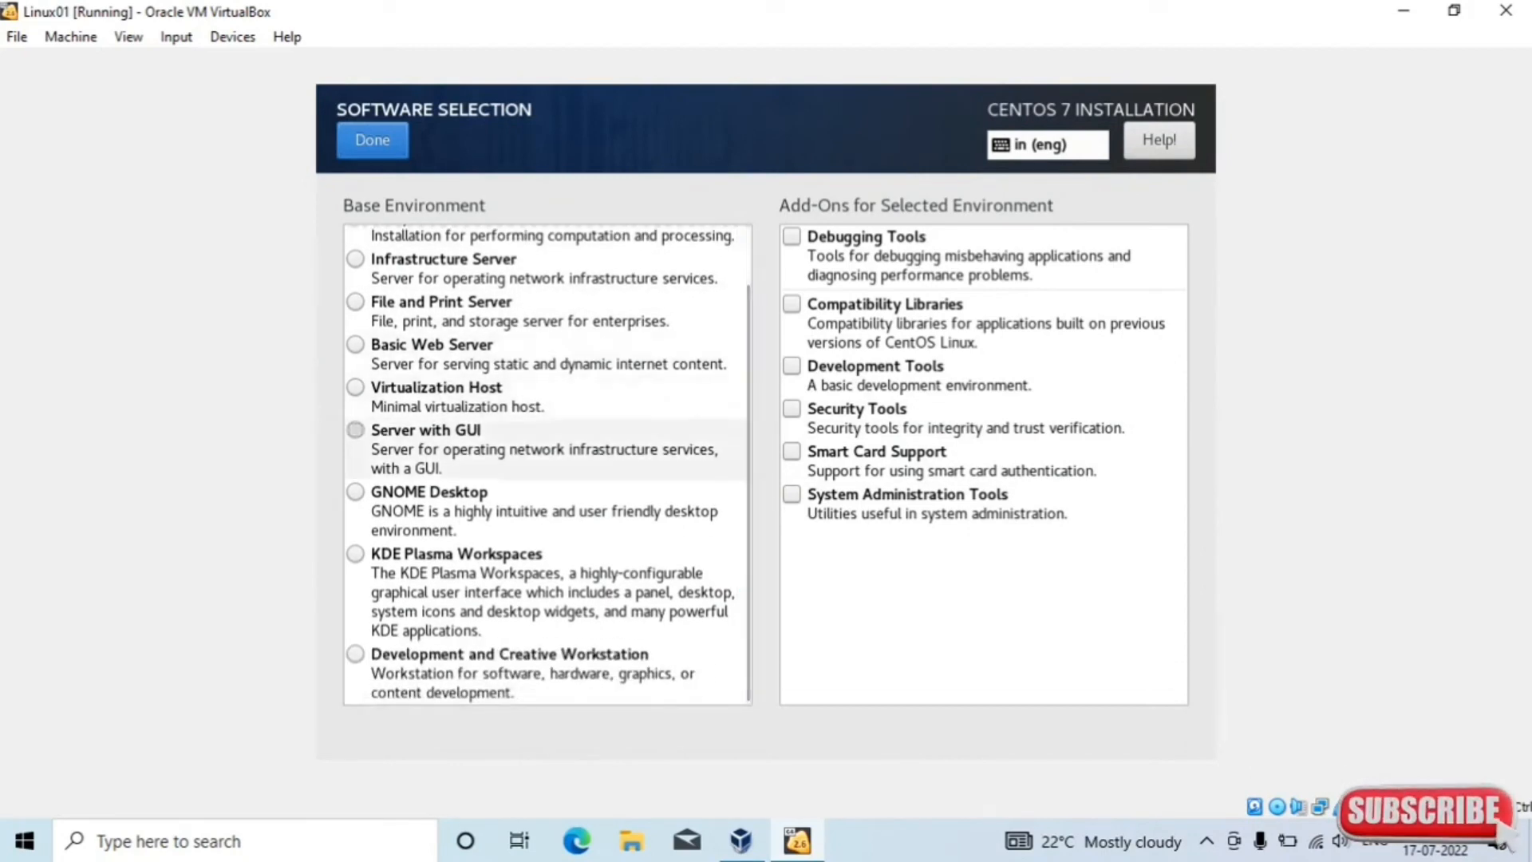
{"action": "left_click", "coordinate": [356, 430]}
{"action": "scroll", "coordinate": [984, 465], "scroll_direction": "down", "scroll_amount": 10}
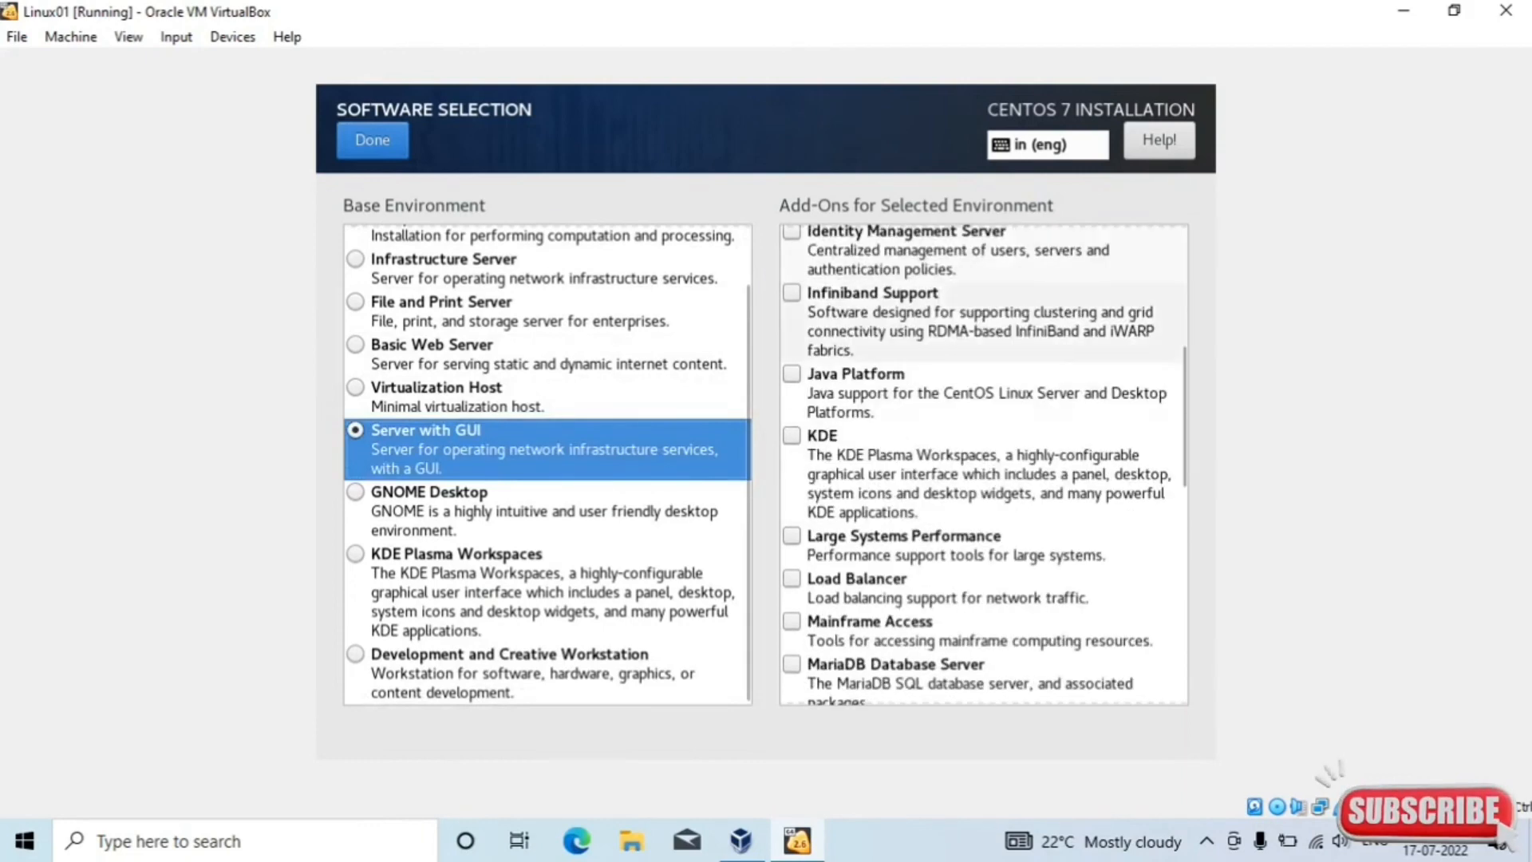
{"action": "scroll", "coordinate": [984, 464], "scroll_direction": "up", "scroll_amount": 3}
{"action": "scroll", "coordinate": [984, 464], "scroll_direction": "up", "scroll_amount": 1}
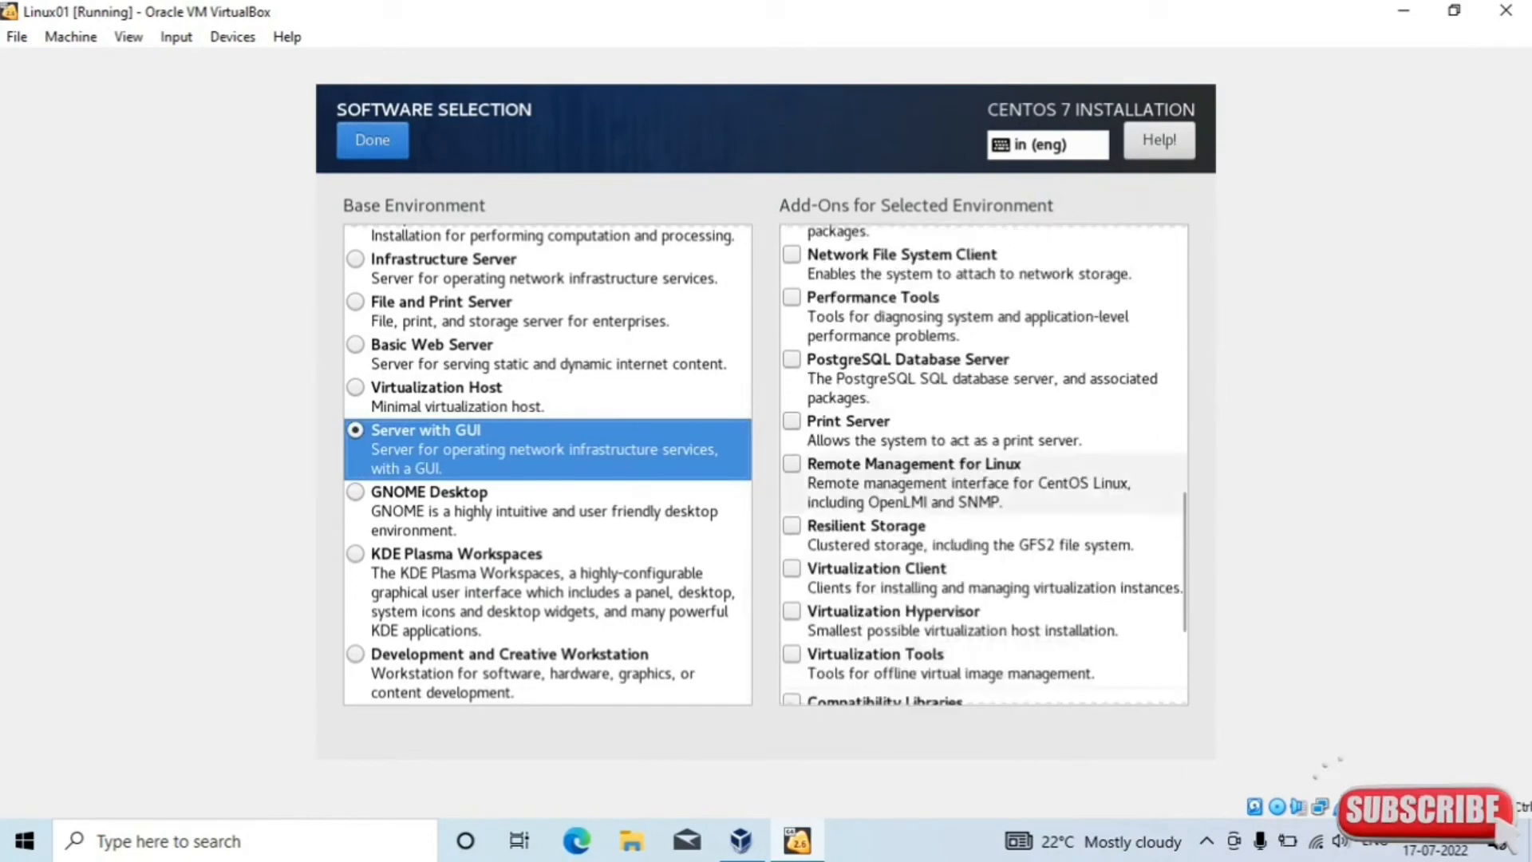
{"action": "scroll", "coordinate": [984, 464], "scroll_direction": "down", "scroll_amount": 3}
{"action": "scroll", "coordinate": [984, 464], "scroll_direction": "up", "scroll_amount": 5}
{"action": "scroll", "coordinate": [984, 464], "scroll_direction": "up", "scroll_amount": 9}
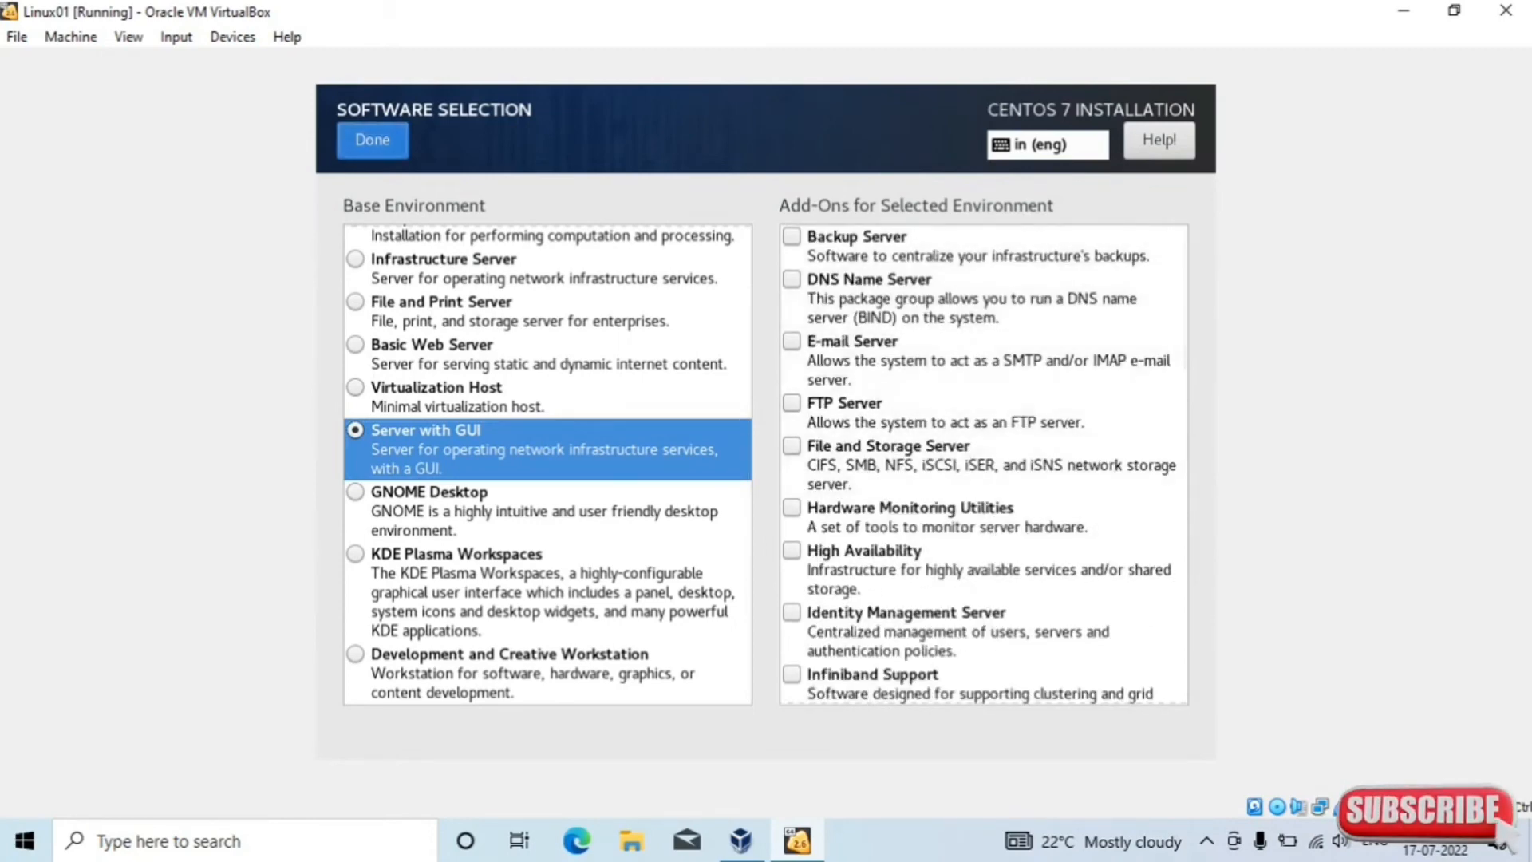
{"action": "left_click", "coordinate": [372, 140]}
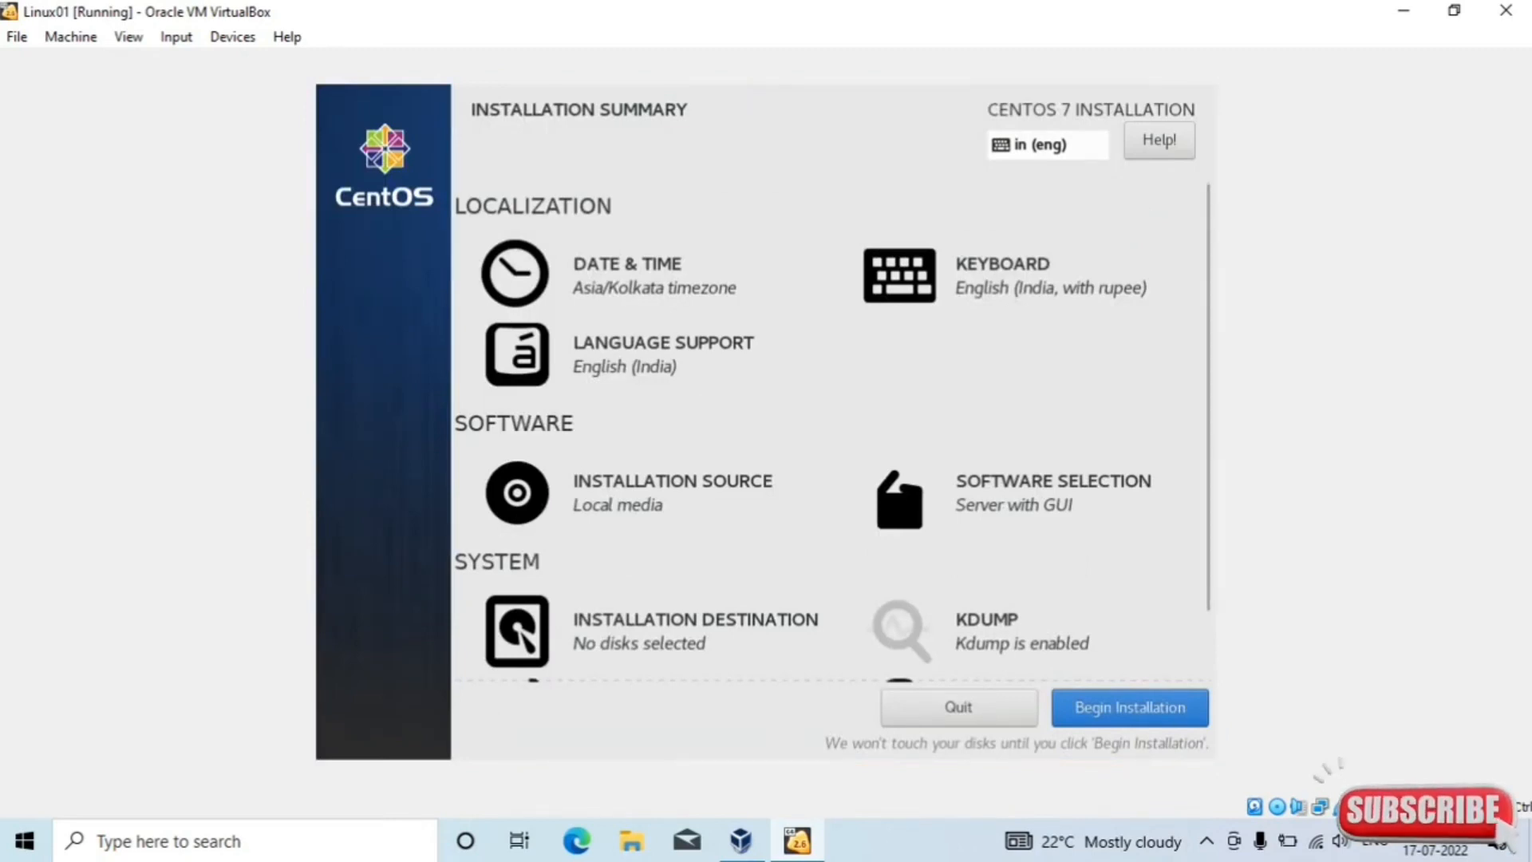
Check the installation summary settings and begin the CentOS 7 installation
{"action": "scroll", "coordinate": [1038, 439], "scroll_direction": "down", "scroll_amount": 2}
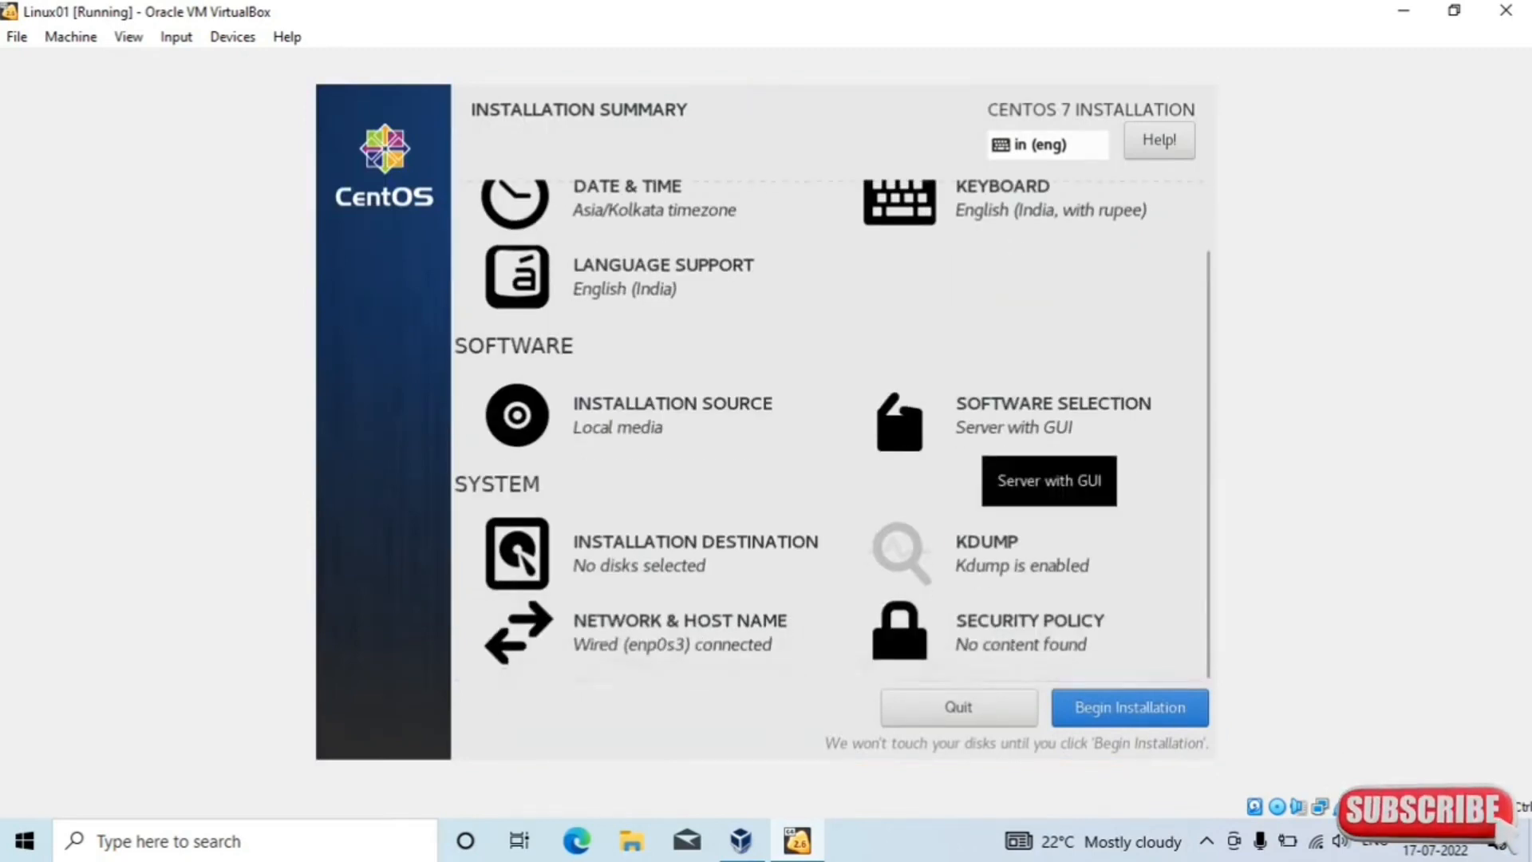
{"action": "scroll", "coordinate": [1037, 439], "scroll_direction": "up", "scroll_amount": 2}
{"action": "scroll", "coordinate": [1038, 439], "scroll_direction": "down", "scroll_amount": 2}
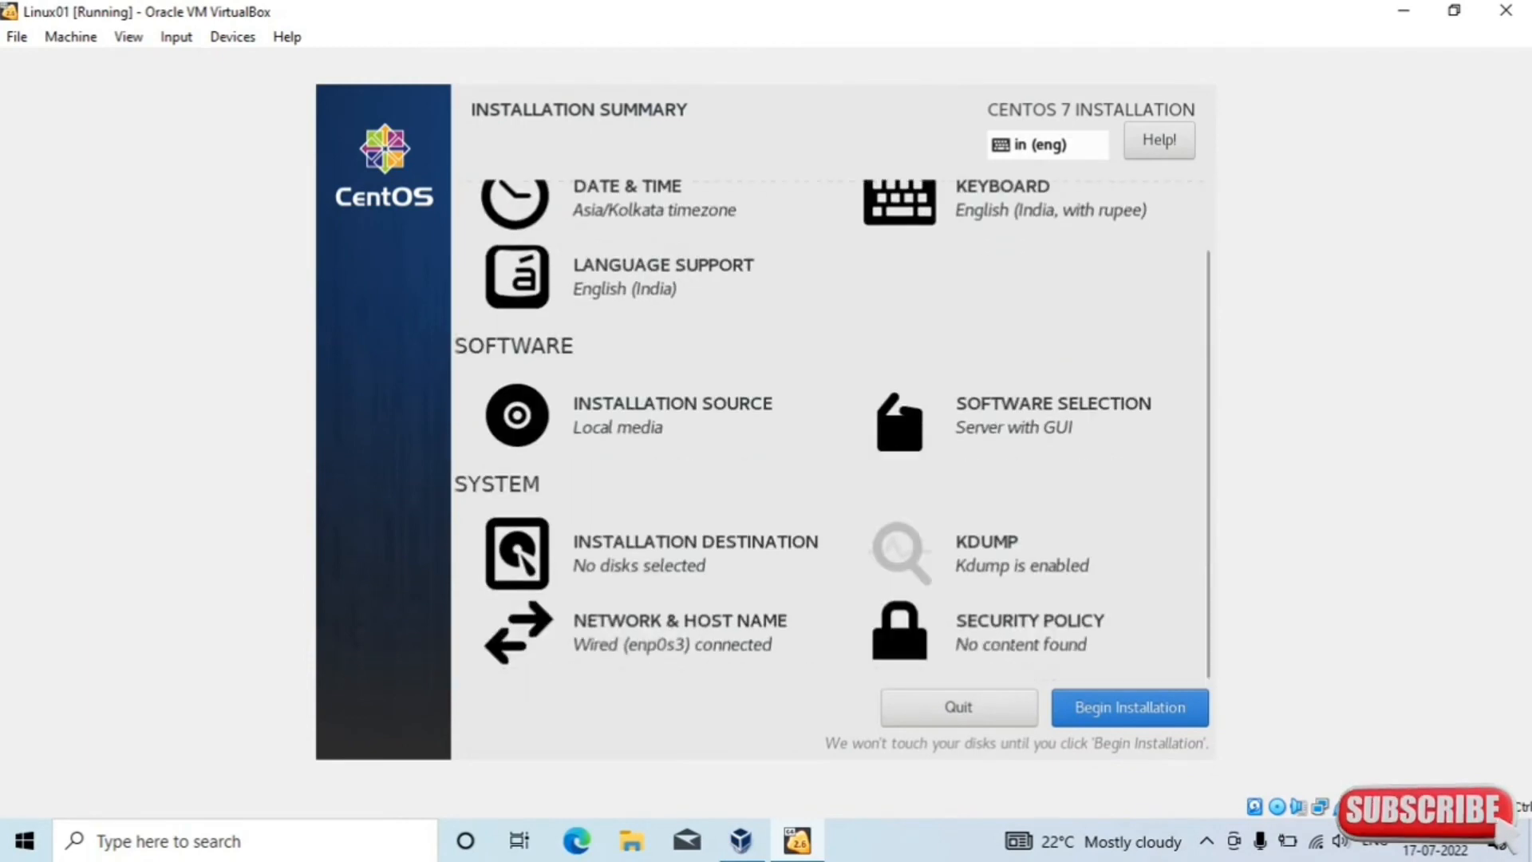
{"action": "scroll", "coordinate": [1037, 439], "scroll_direction": "up", "scroll_amount": 2}
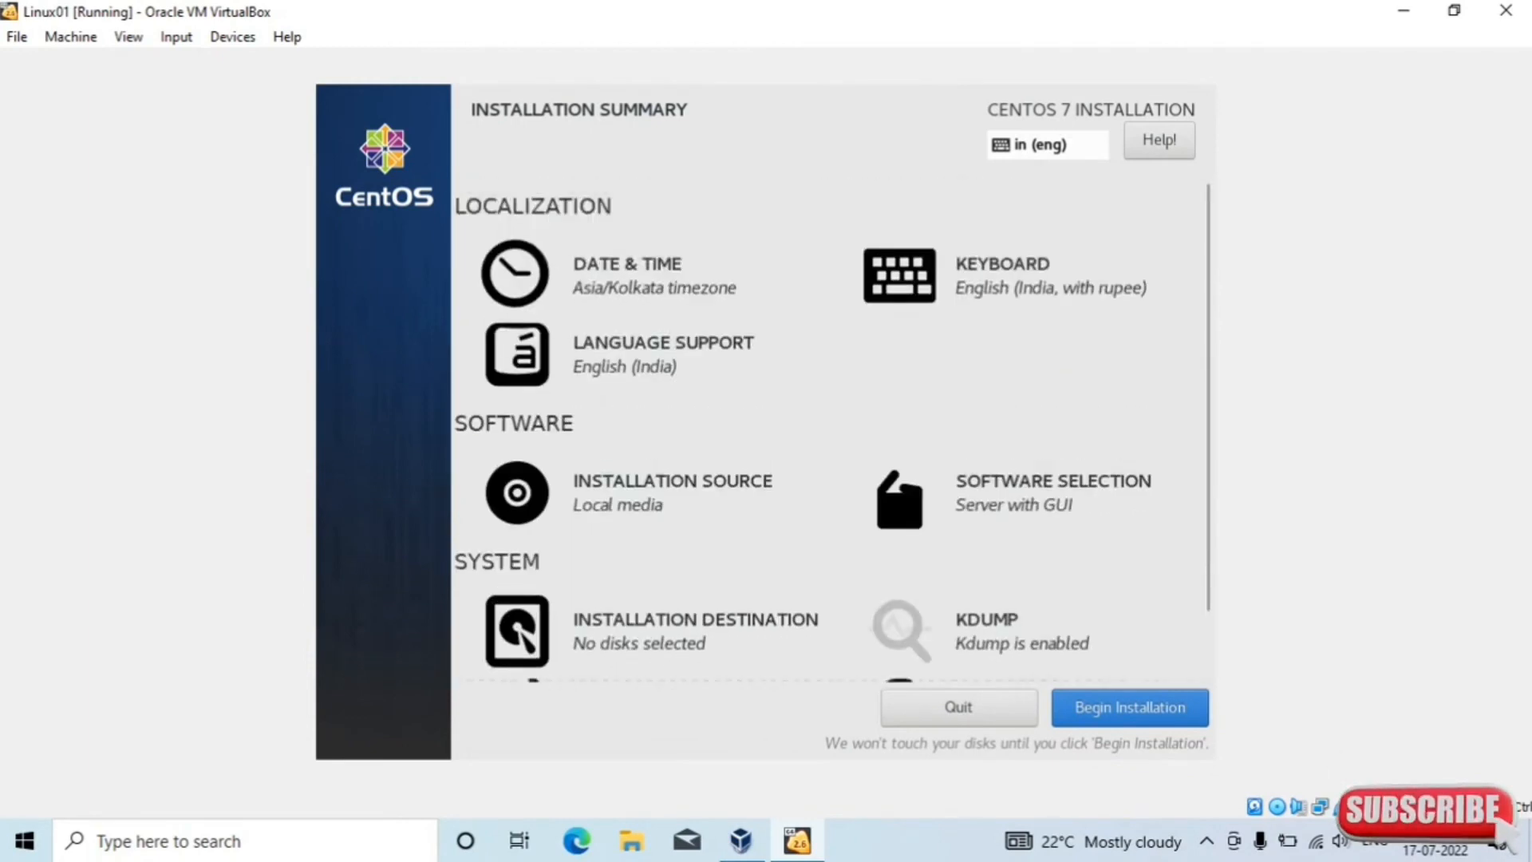
{"action": "scroll", "coordinate": [833, 431], "scroll_direction": "down", "scroll_amount": 2}
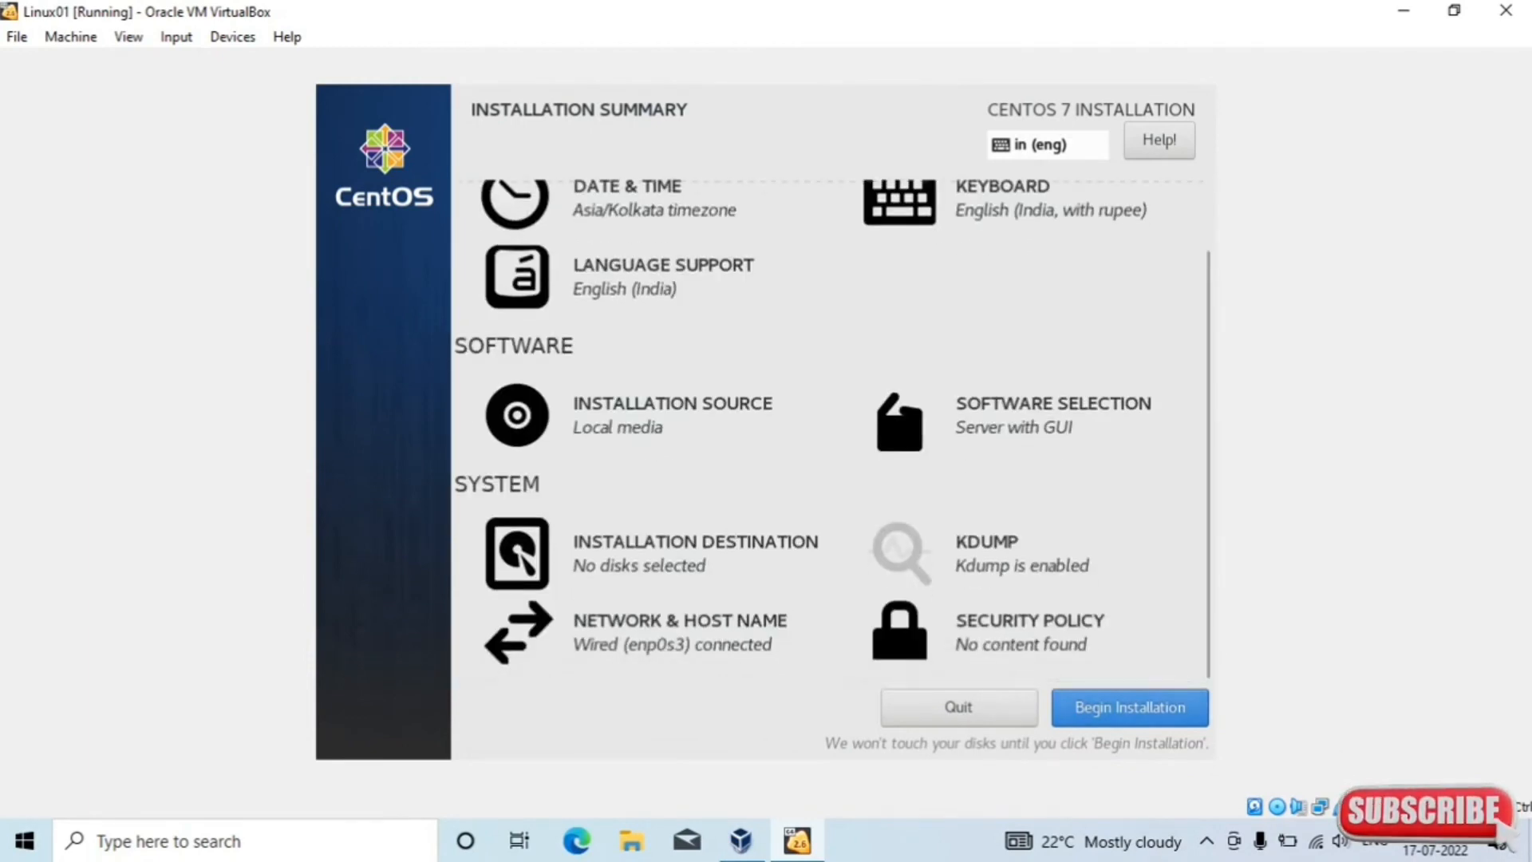
{"action": "left_click", "coordinate": [1130, 707]}
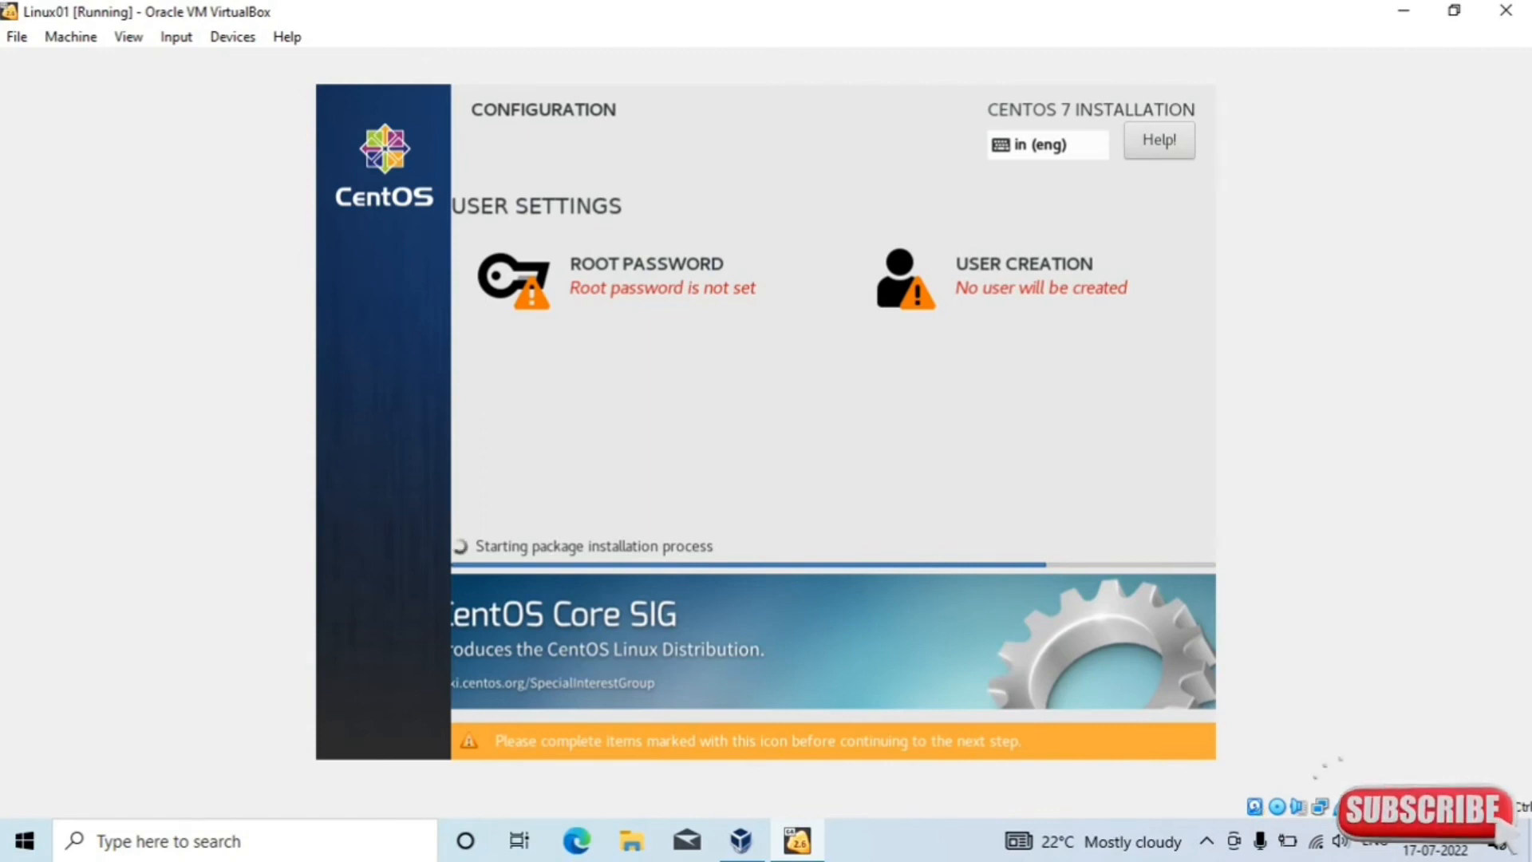
Set and confirm the root account password, accepting the weak password
{"action": "left_click", "coordinate": [646, 275]}
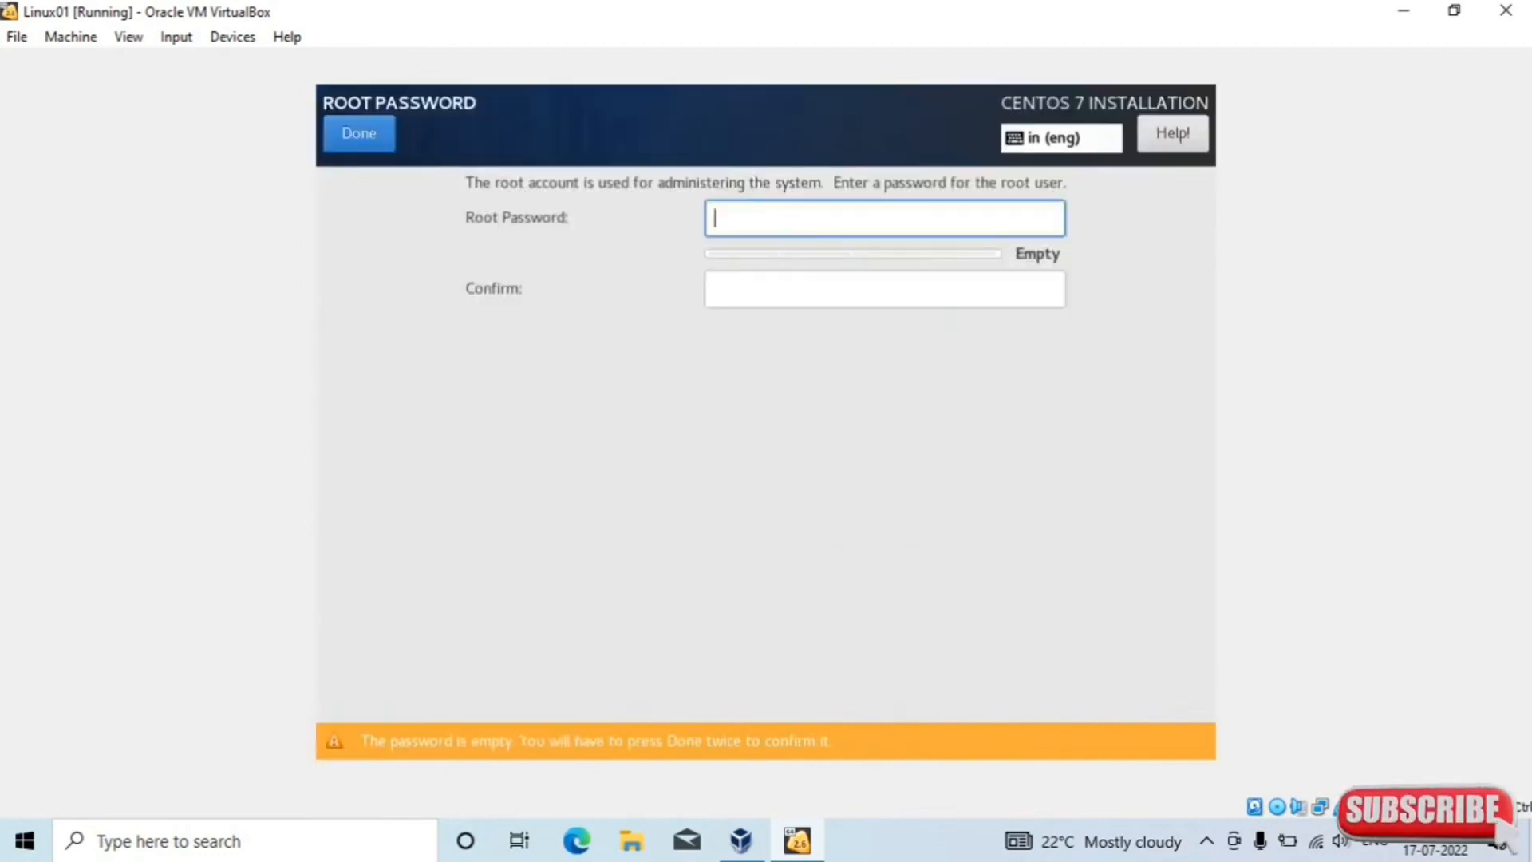
{"action": "type", "text": "•••••••••"}
{"action": "key", "text": "Tab"}
{"action": "type", "text": "••••••••"}
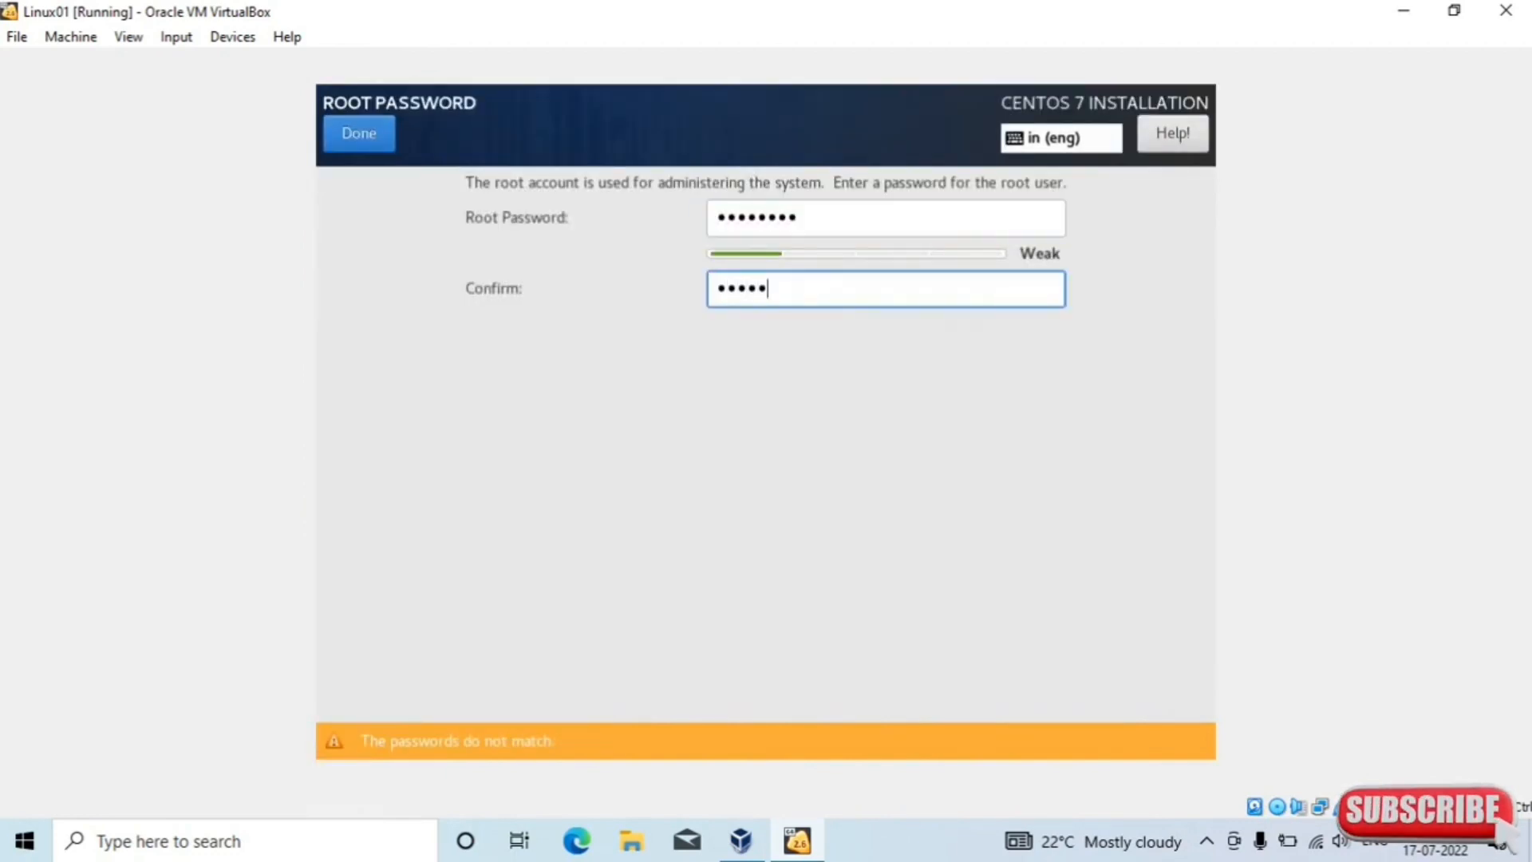
{"action": "left_click", "coordinate": [359, 134]}
{"action": "left_click", "coordinate": [359, 133]}
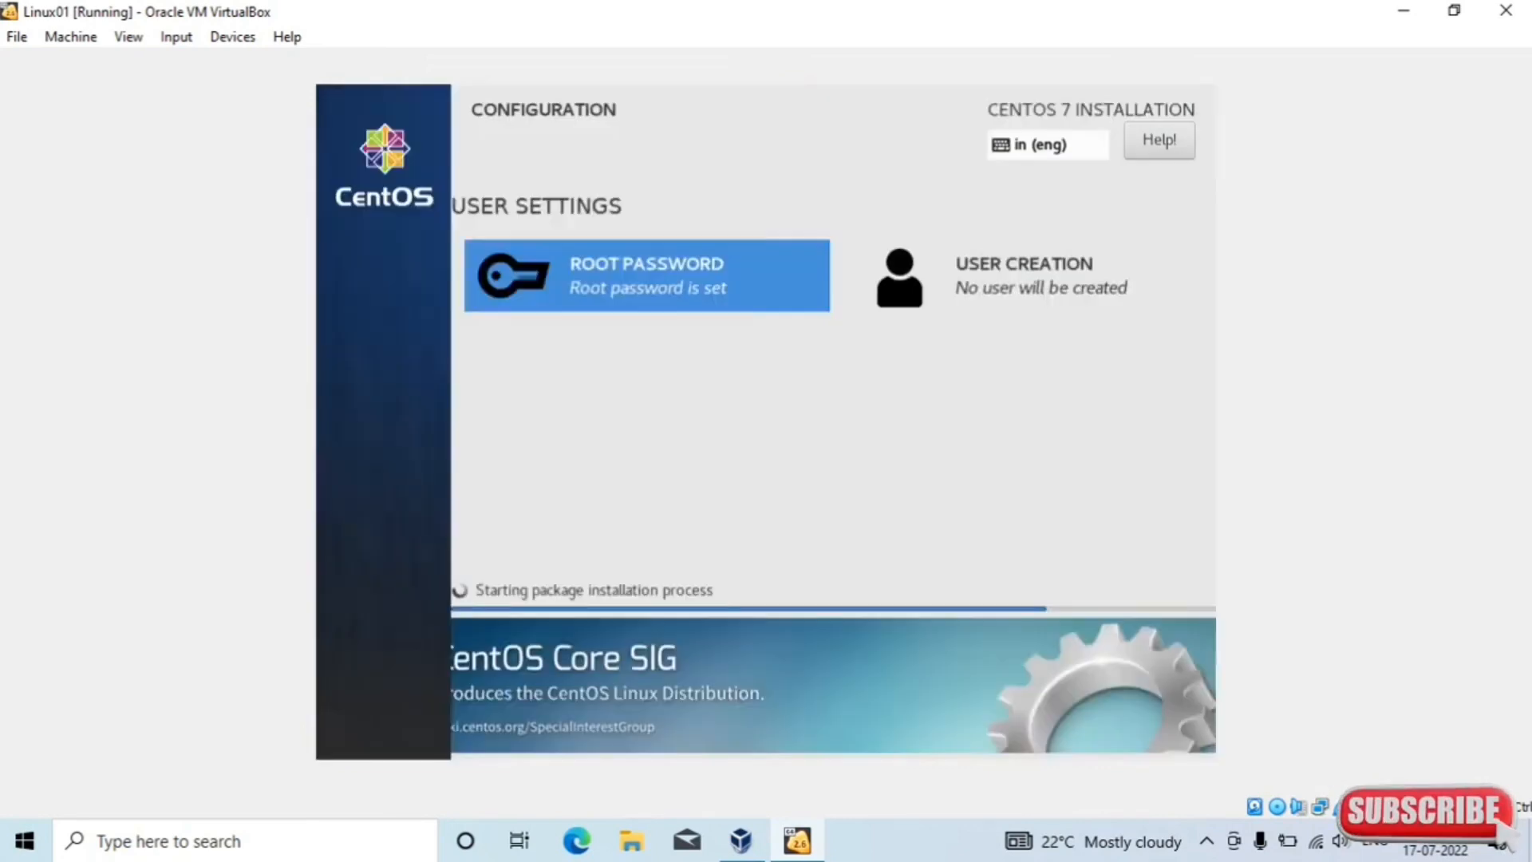
Create the user account user01 with a required, confirmed password, accepting the weak password
{"action": "left_click", "coordinate": [957, 276]}
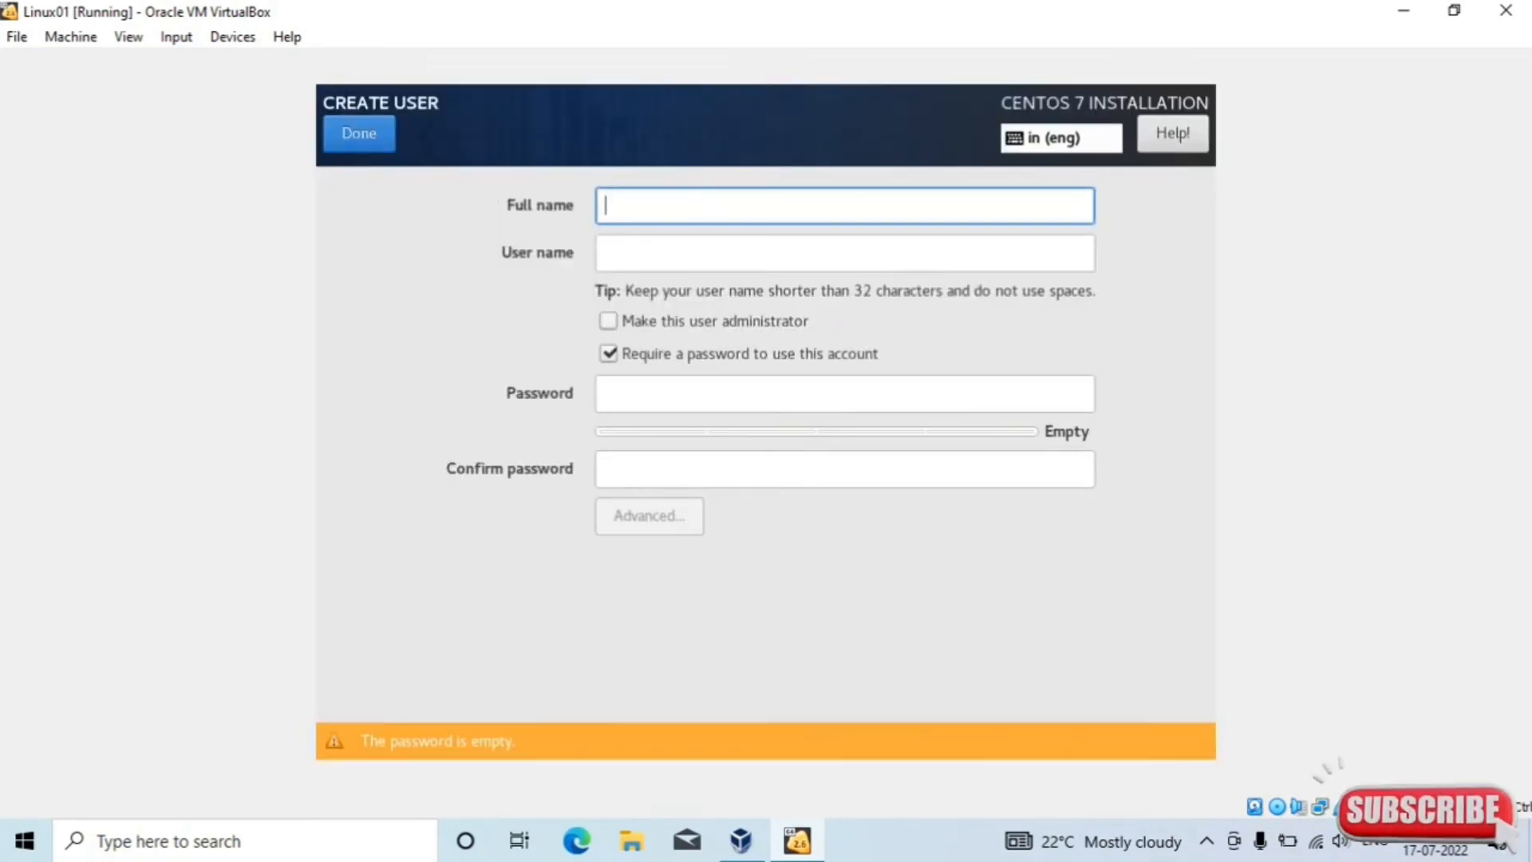
{"action": "type", "text": "user01"}
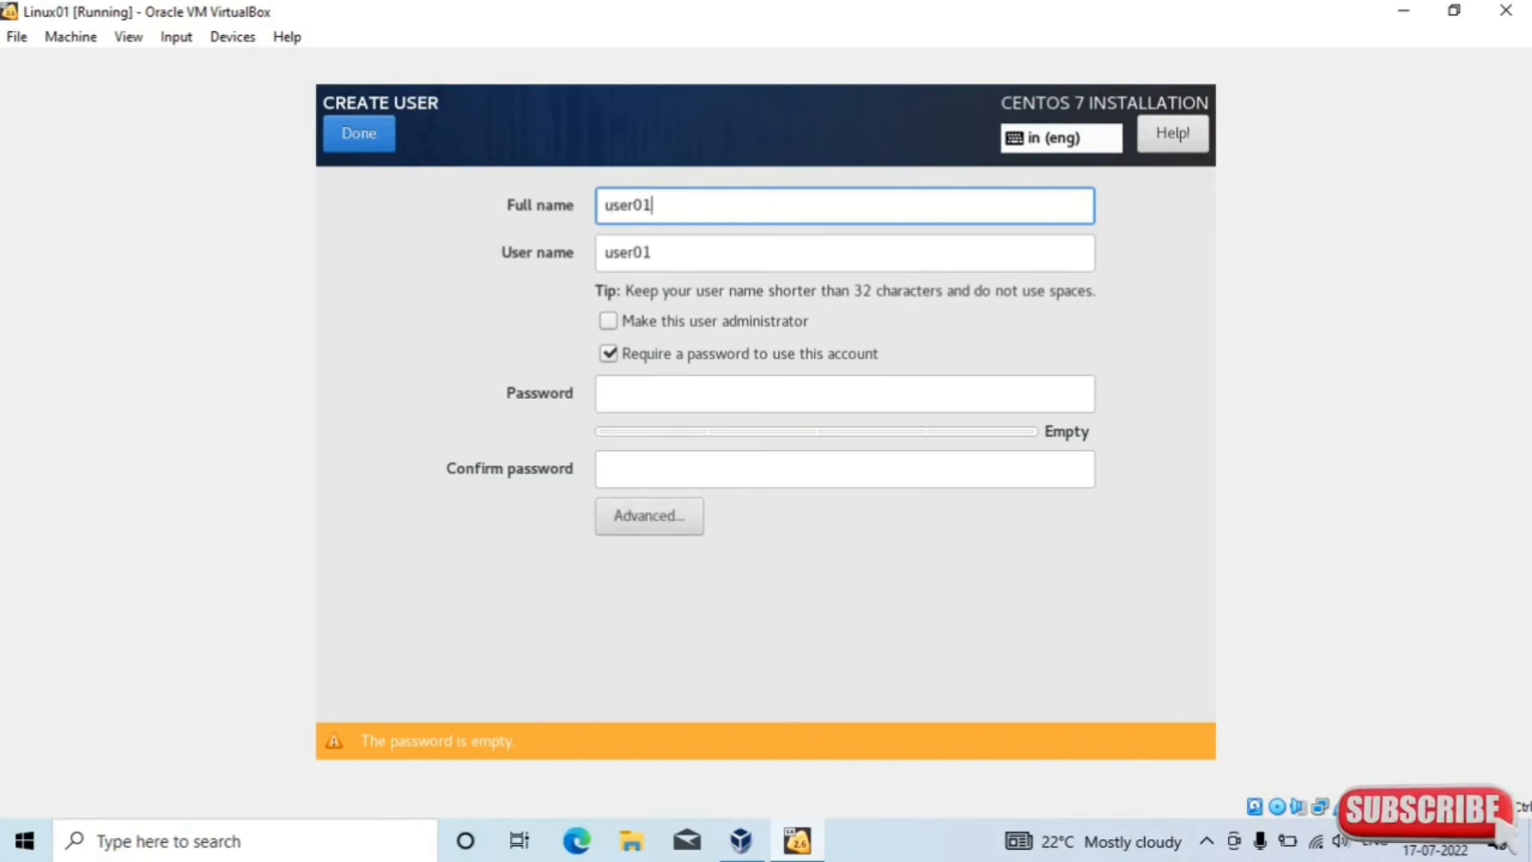
{"action": "key", "text": "Tab"}
{"action": "key", "text": "Tab"}
{"action": "key", "text": "Tab"}
{"action": "key", "text": "Tab"}
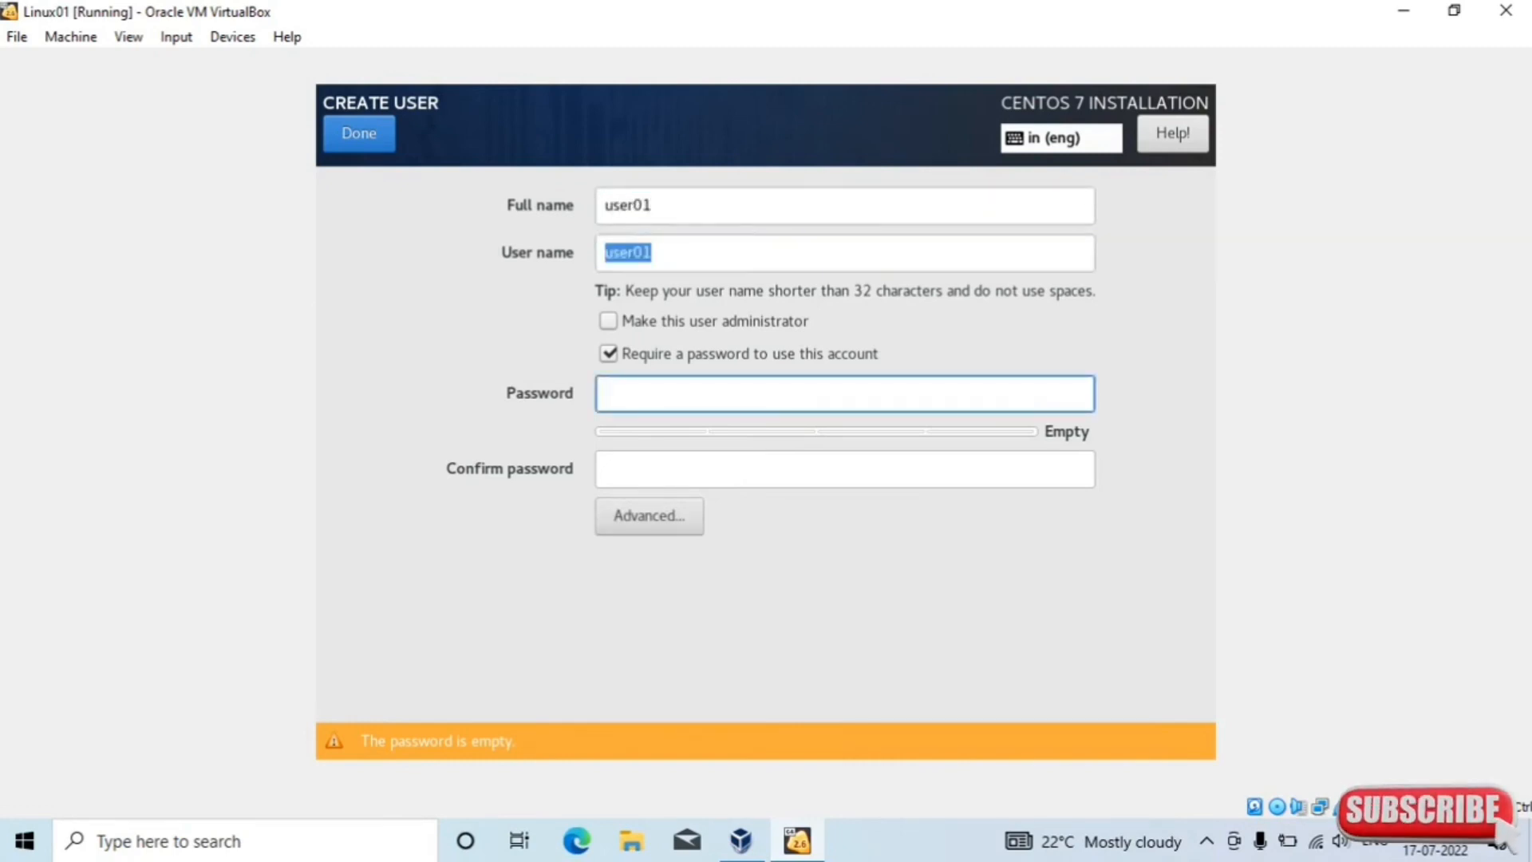
{"action": "type", "text": "••••••"}
{"action": "key", "text": "Tab"}
{"action": "type", "text": "••••••"}
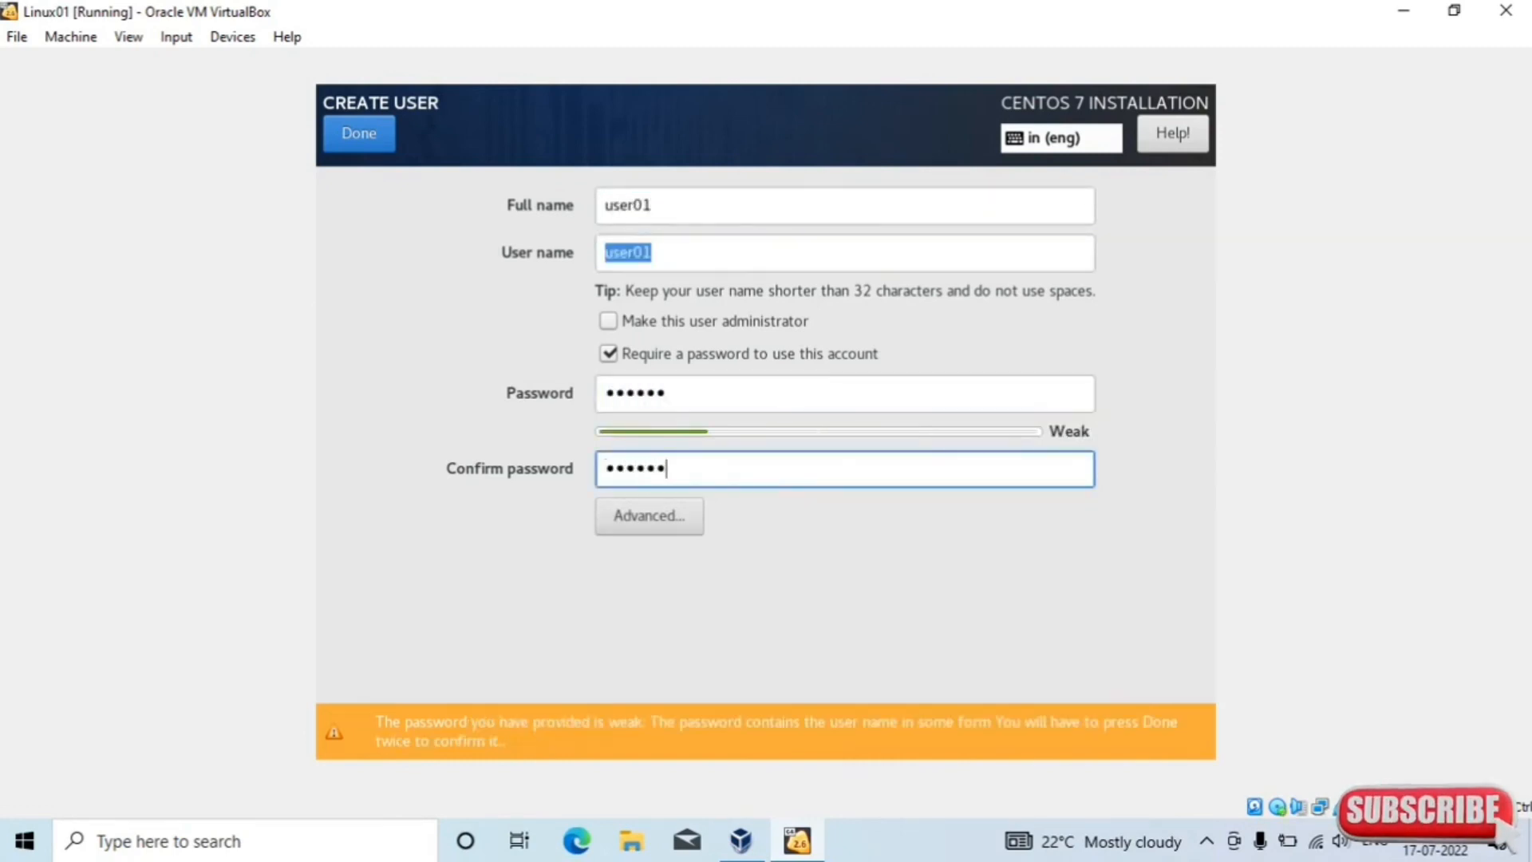
{"action": "left_click", "coordinate": [359, 134]}
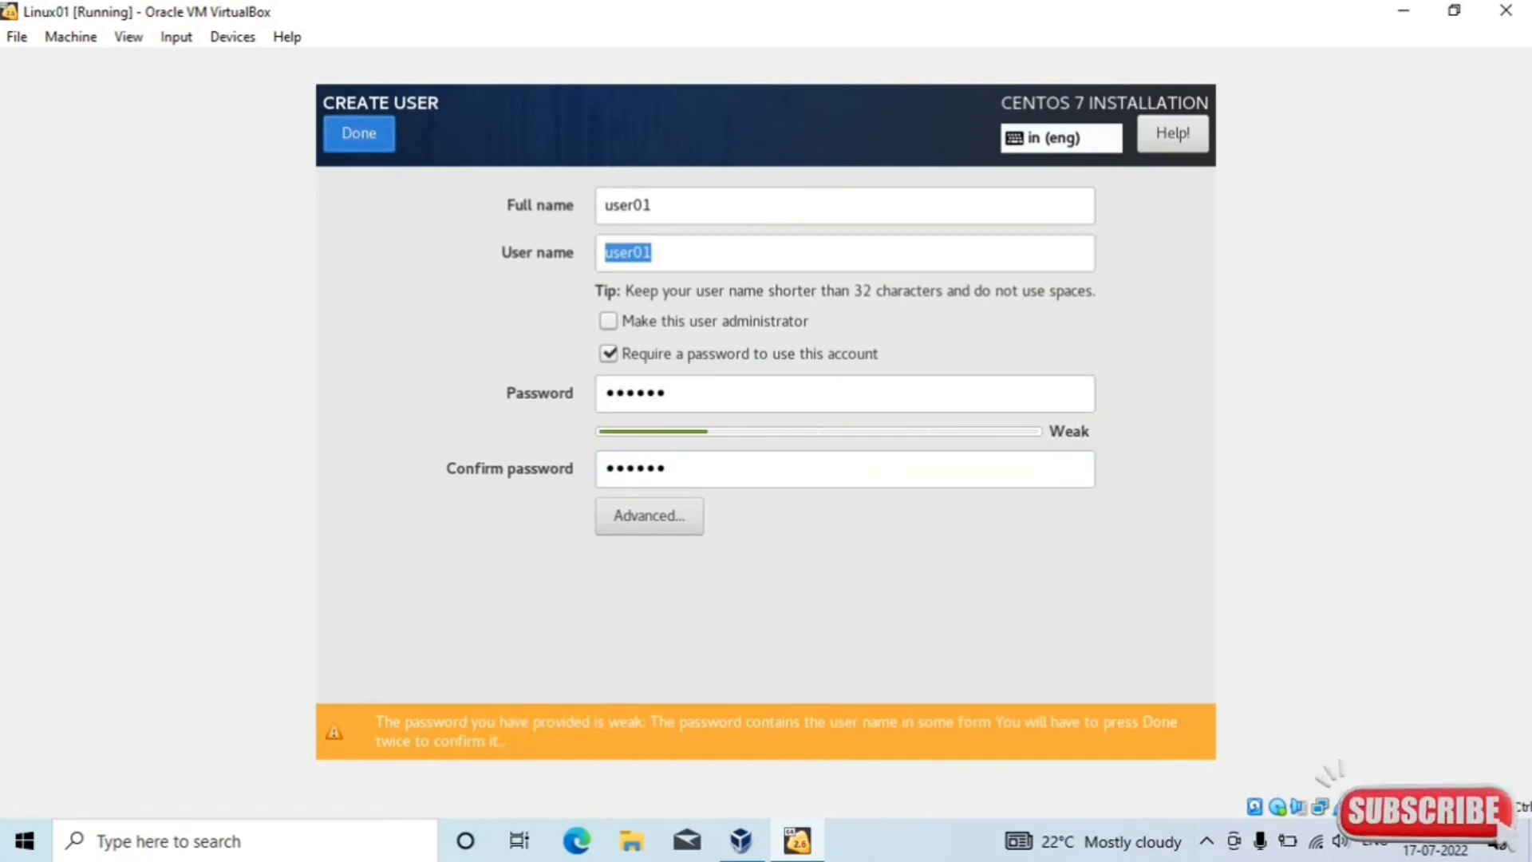
{"action": "left_click", "coordinate": [359, 134]}
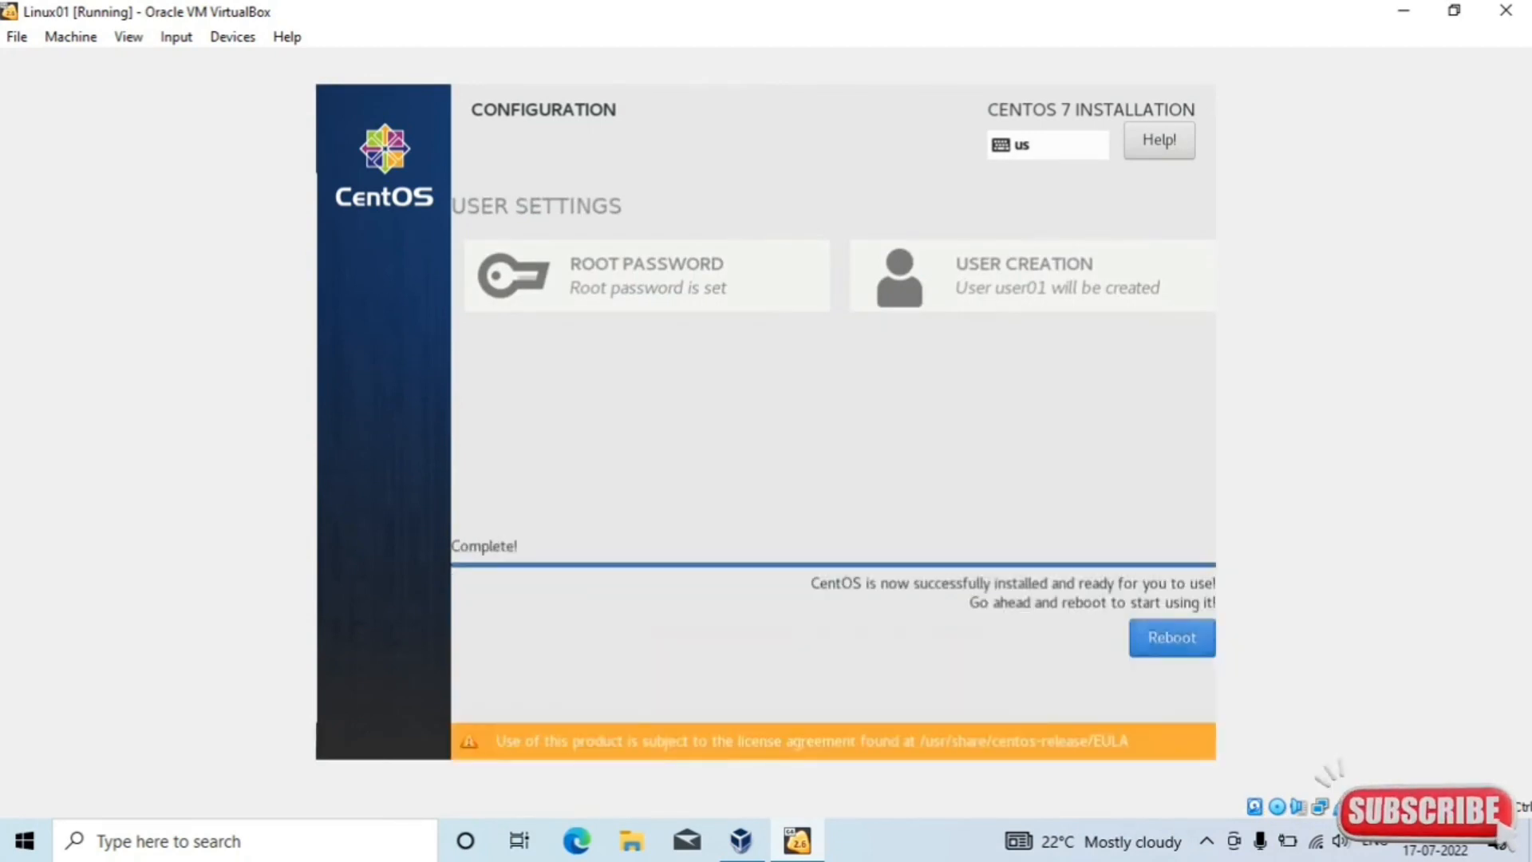
Reboot the virtual machine from the finished installer and boot into the installed CentOS system
{"action": "left_click", "coordinate": [1171, 637]}
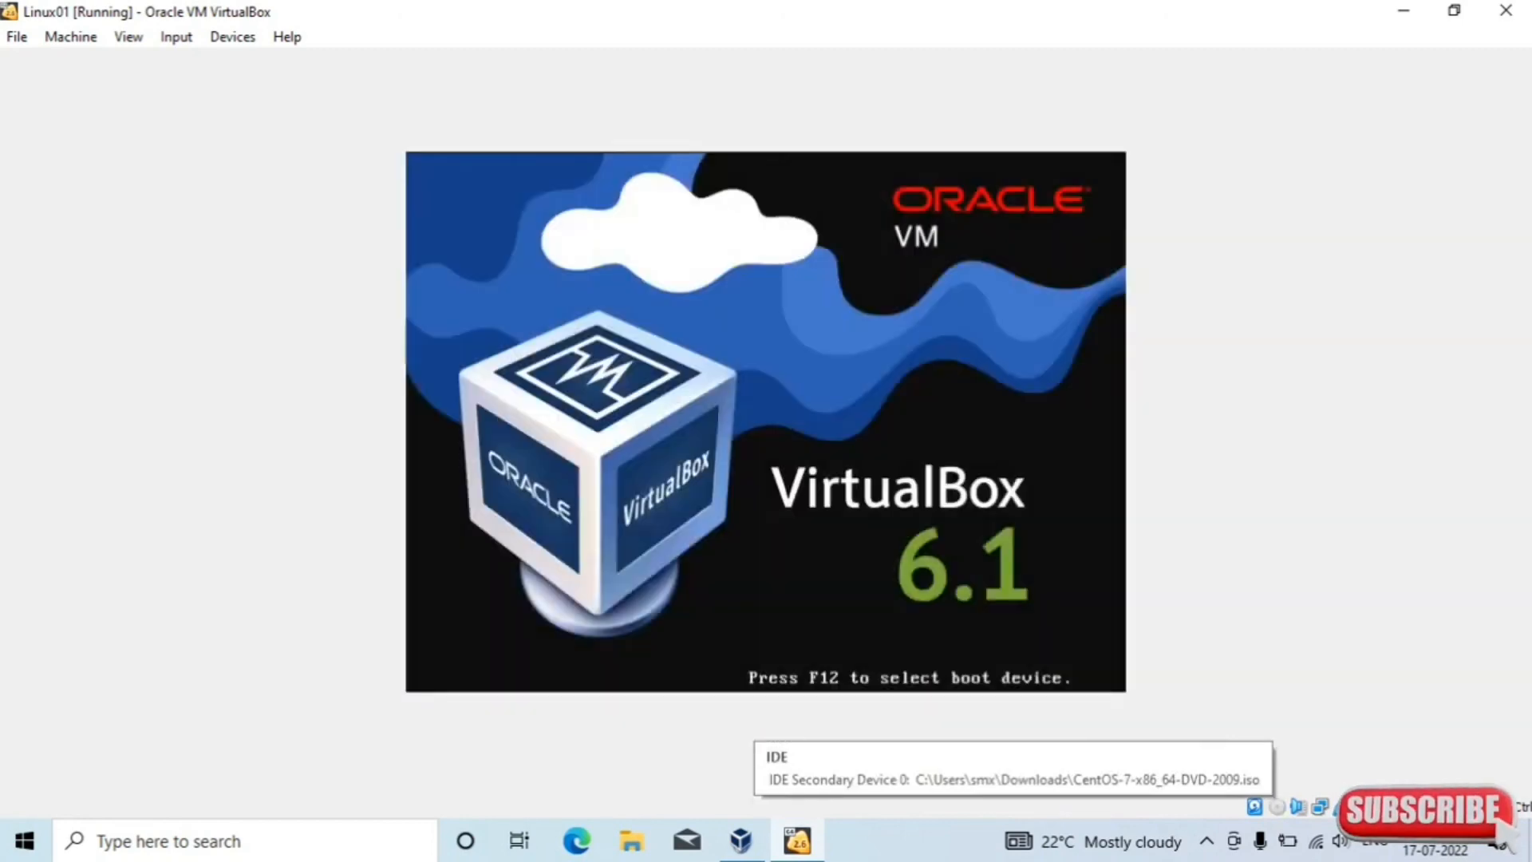
{"action": "key", "text": "Return"}
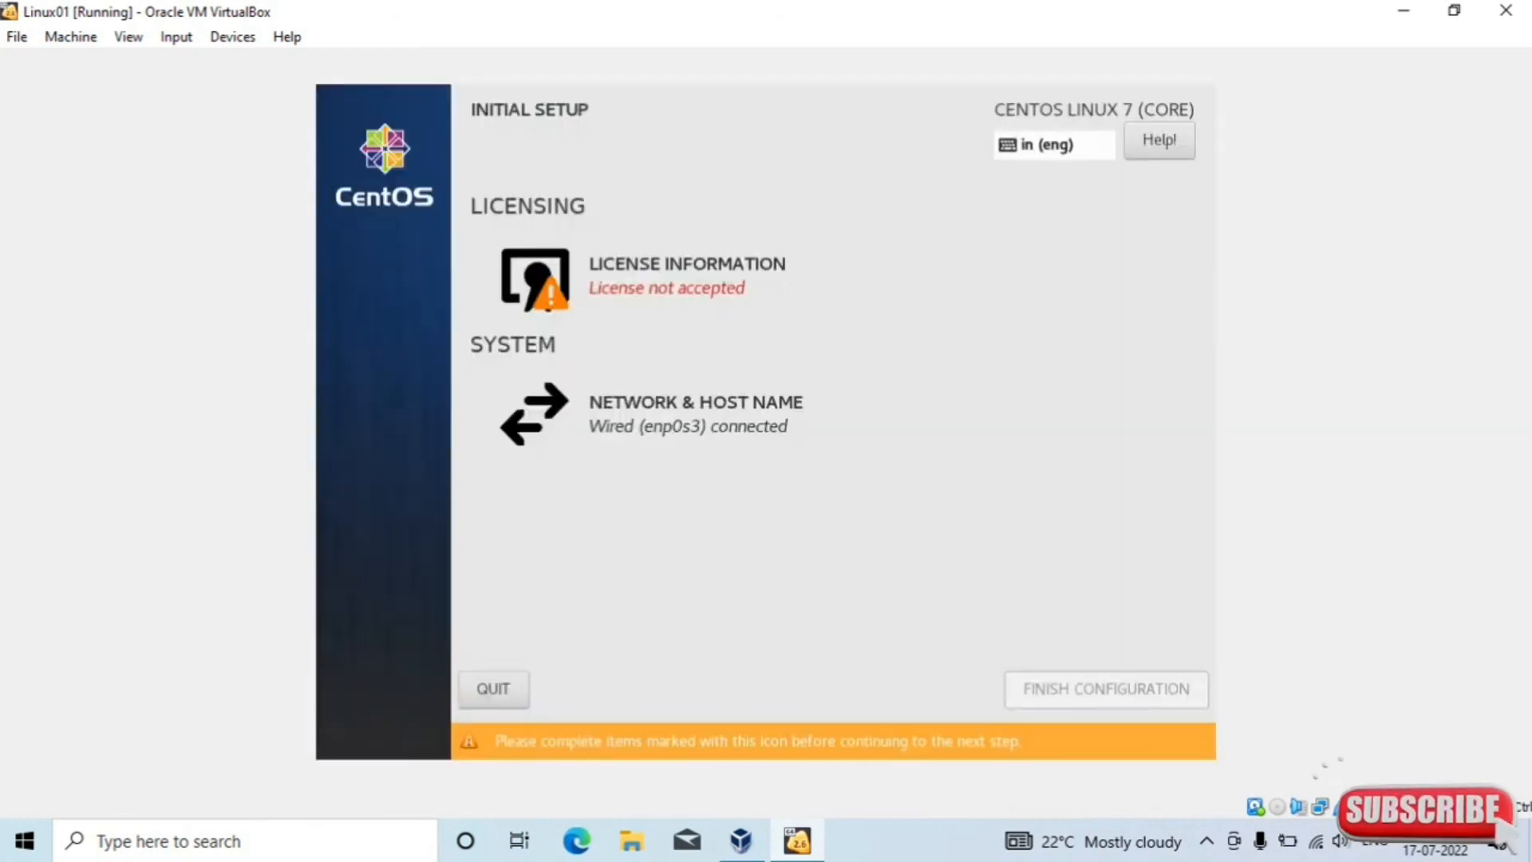
Accept the CentOS 7 license agreement and finish the initial setup configuration
{"action": "left_click", "coordinate": [686, 275]}
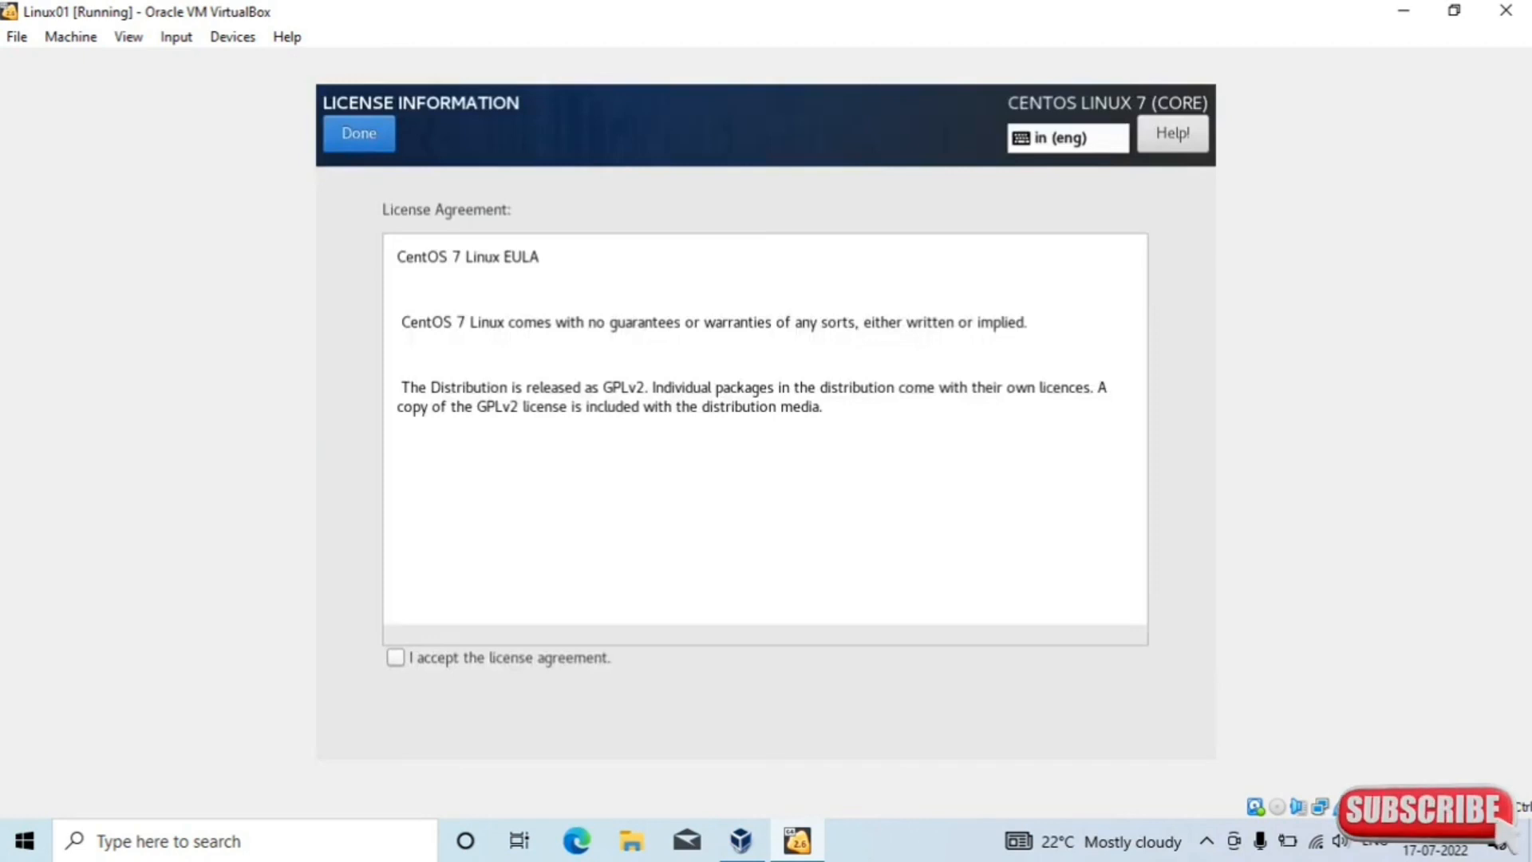
{"action": "left_click", "coordinate": [395, 658]}
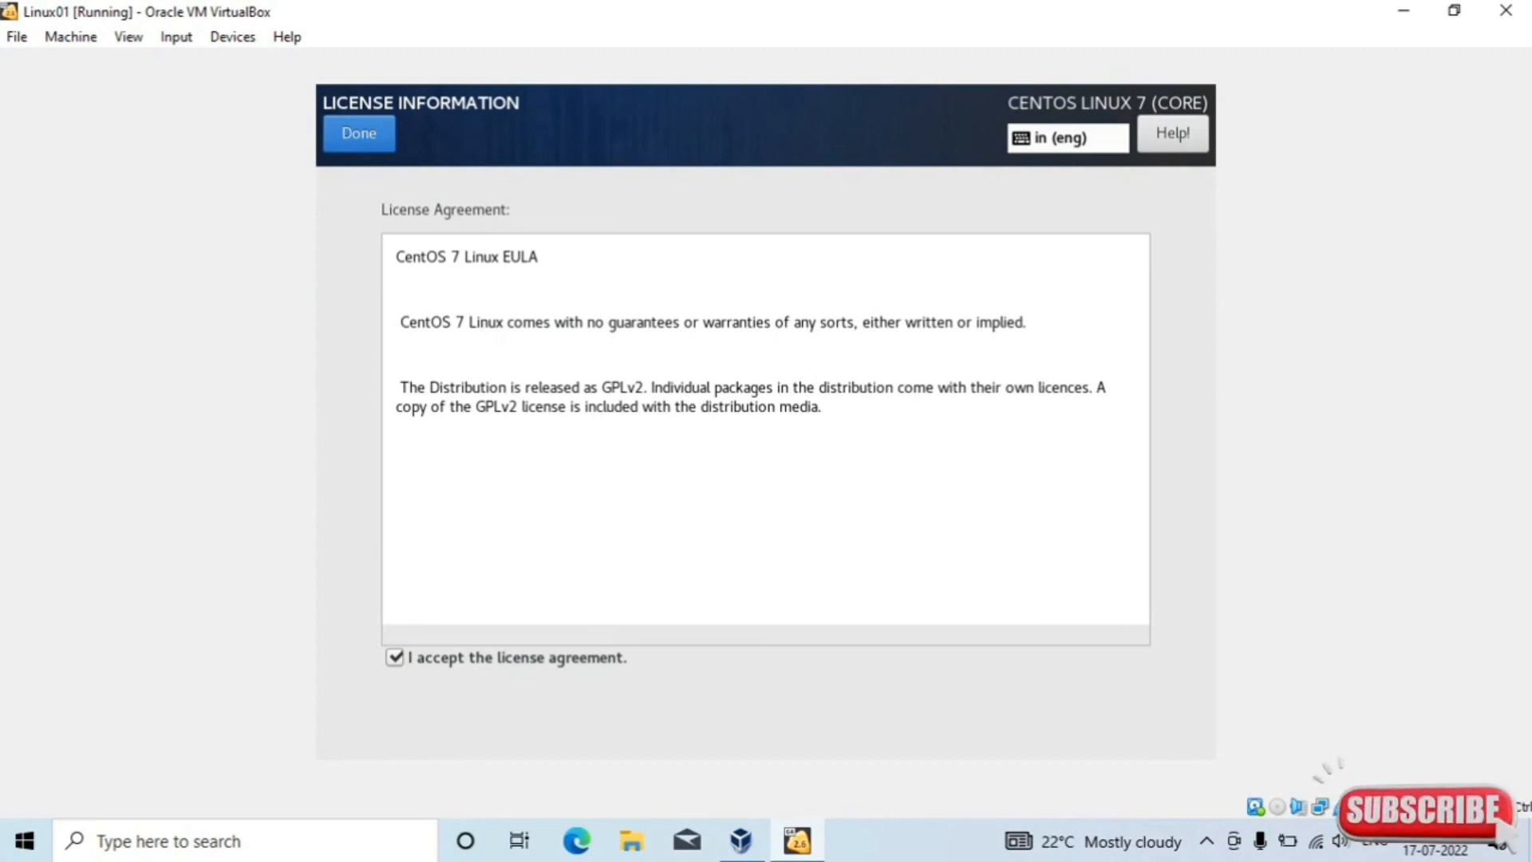
{"action": "left_click", "coordinate": [359, 133]}
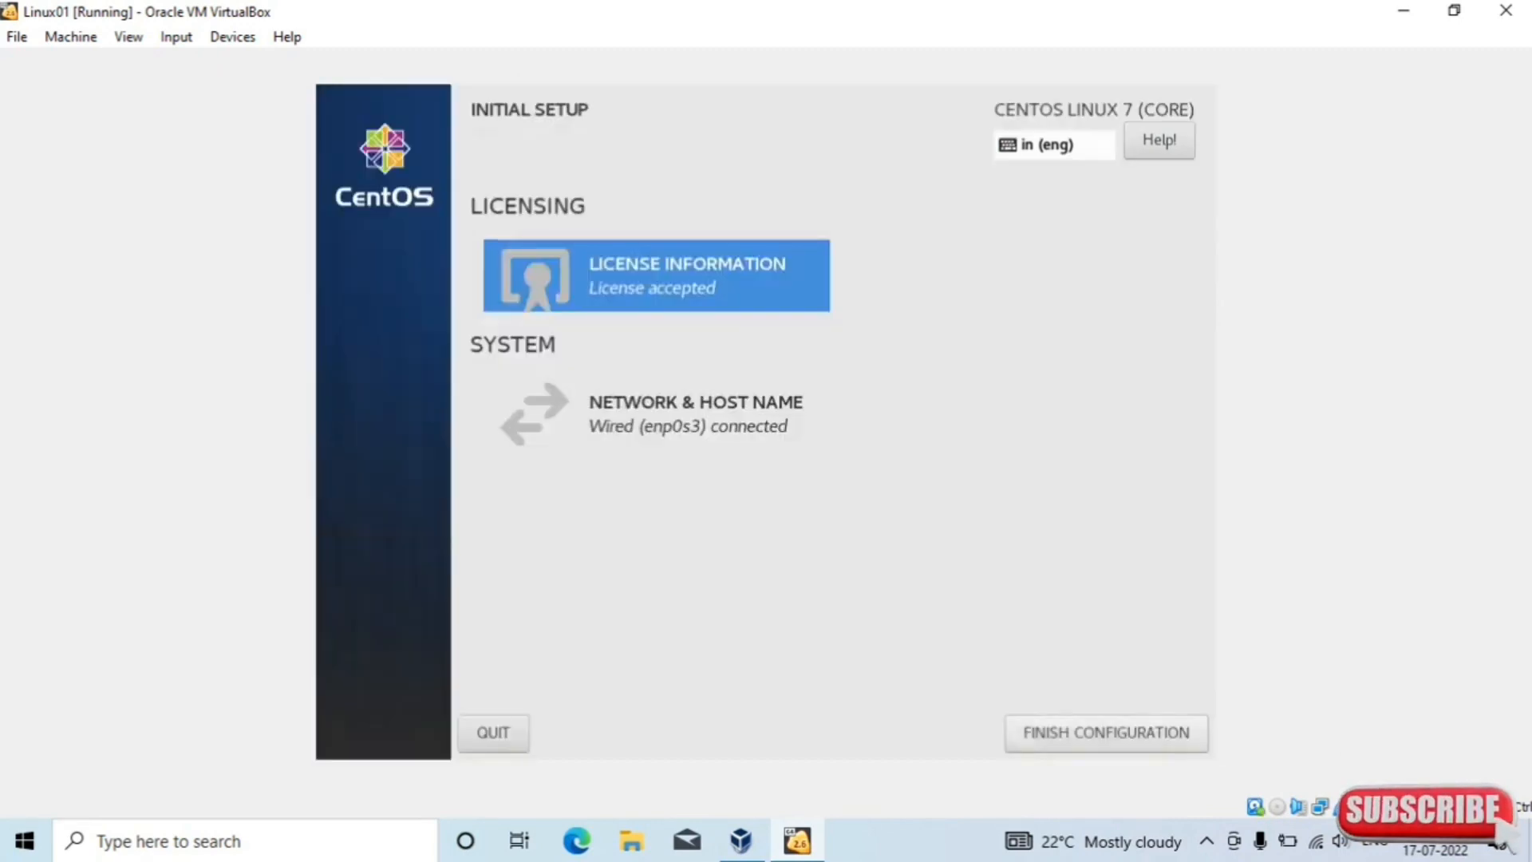
{"action": "left_click", "coordinate": [1106, 732]}
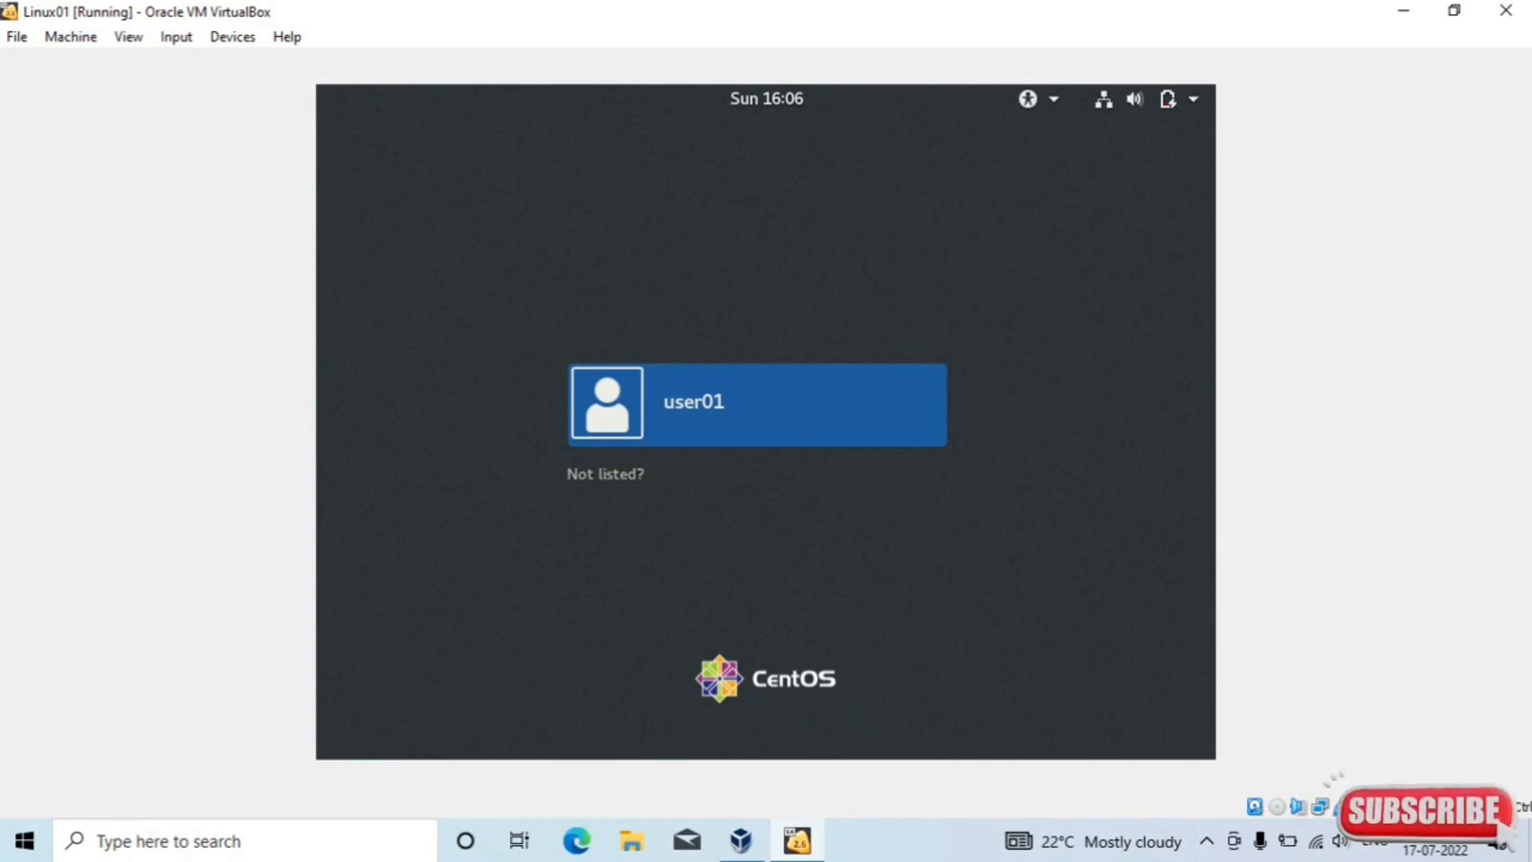
Sign in to the CentOS desktop as user01 with the account password
{"action": "key", "text": "Return"}
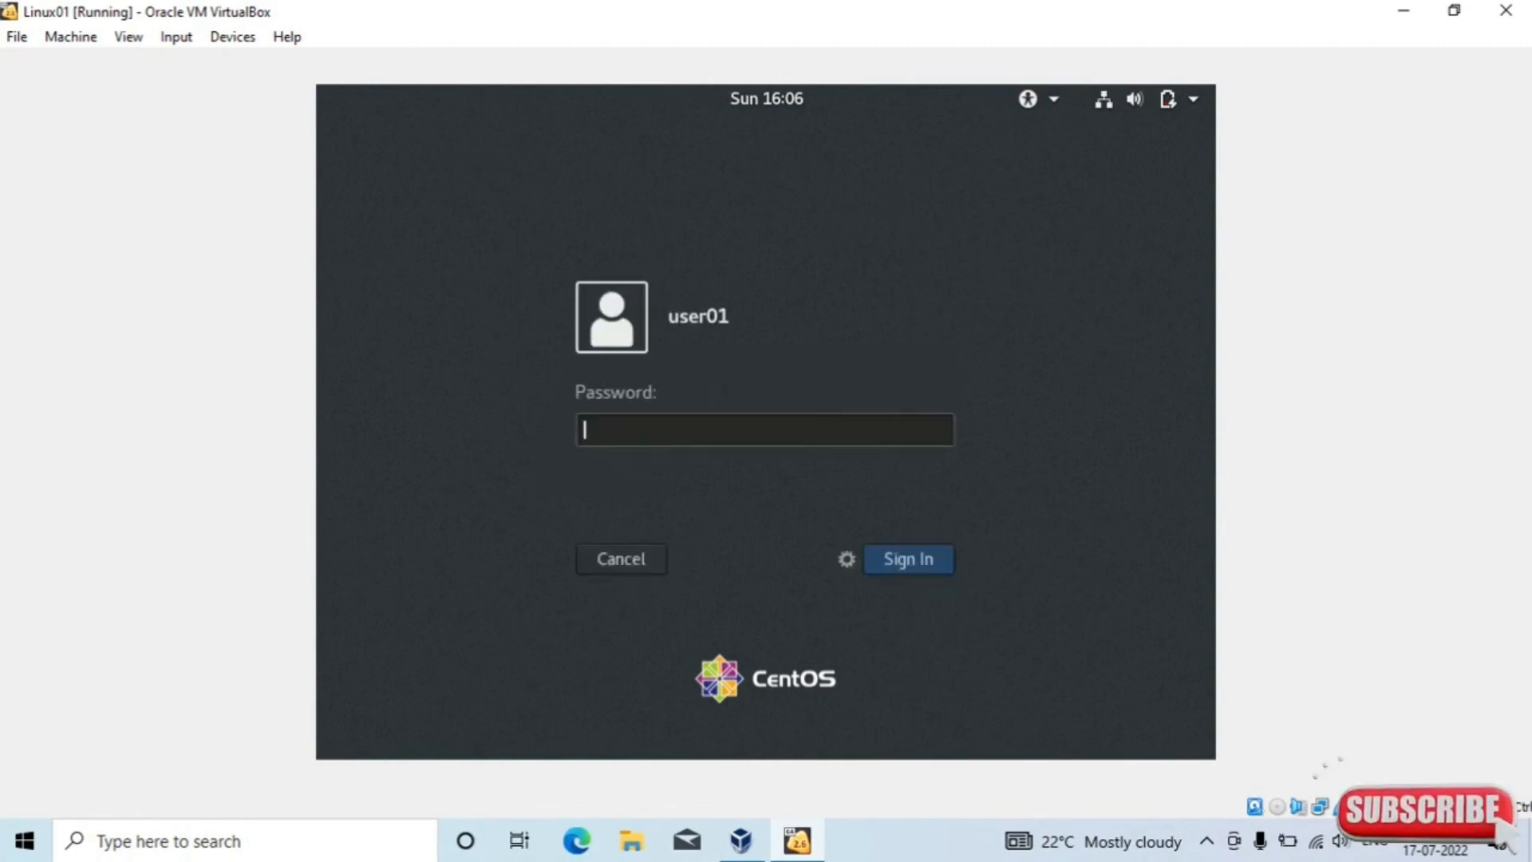
{"action": "type", "text": "••••••"}
{"action": "key", "text": "Return"}
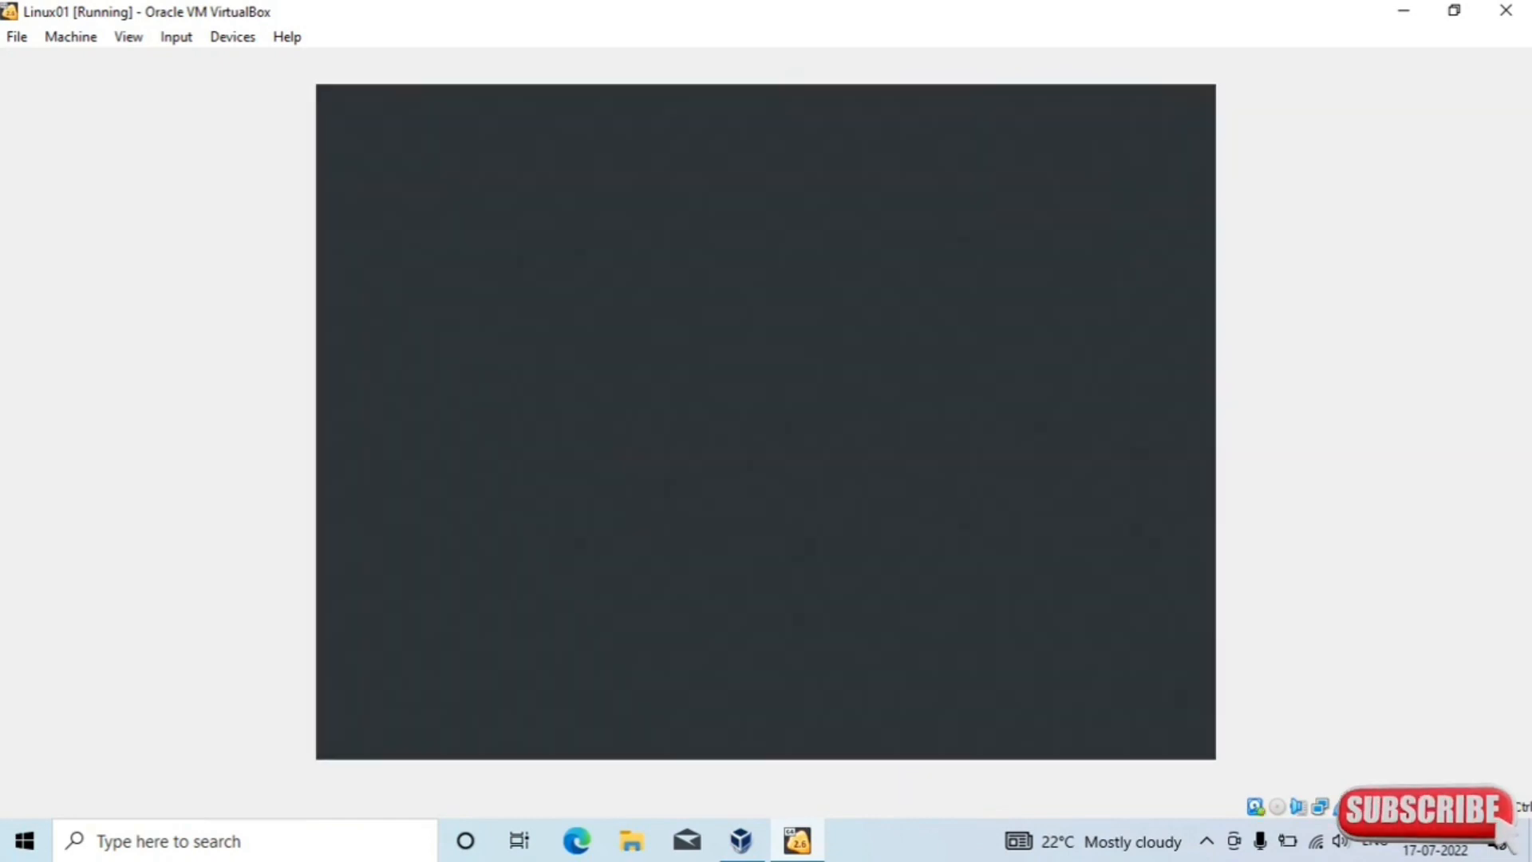